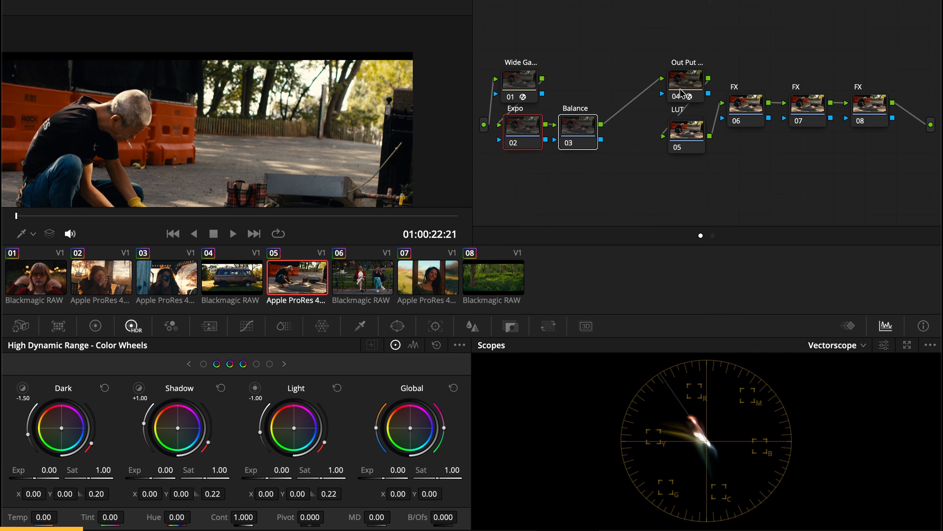
Step: Create a compound node from two new serial nodes after the Balance node, and open it
left_click(581, 127)
key("alt+s")
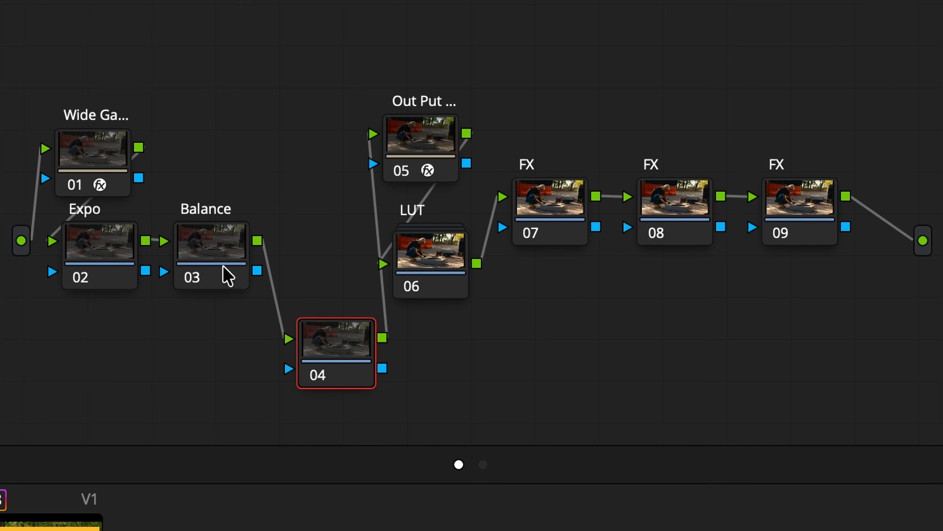
key("alt+s")
right_click(307, 375)
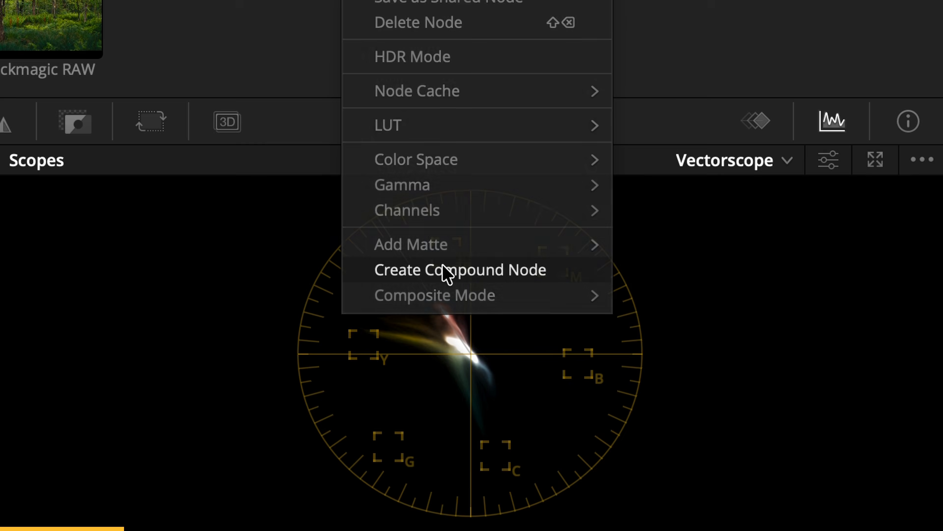
left_click(445, 270)
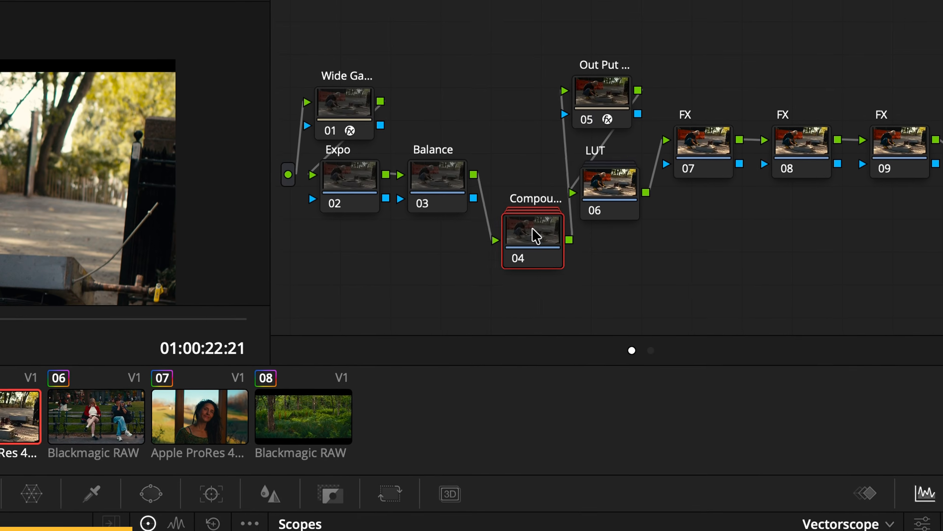
double_click(461, 176)
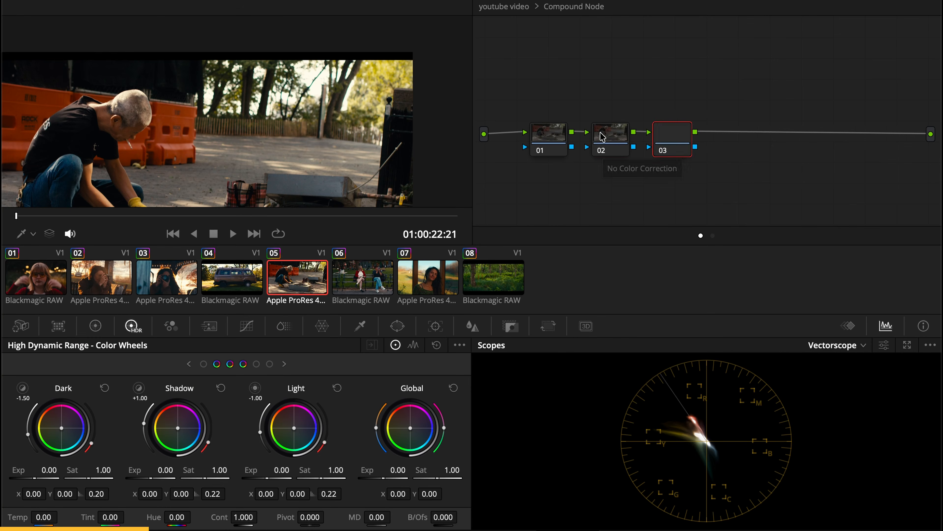
Step: Extend the compound node's chain to five serial nodes with the middle three placed lower, and add a layer mixer
left_click(606, 137)
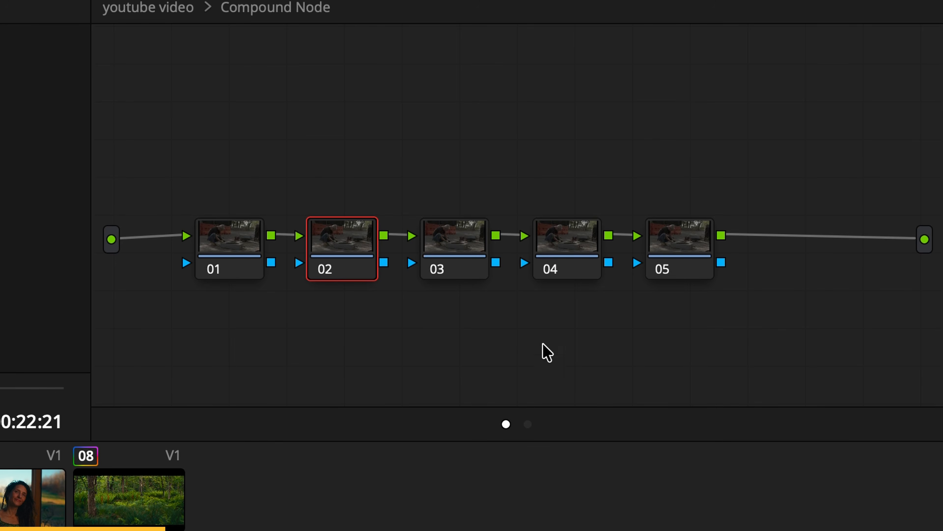
left_click_drag(543, 344, 340, 347)
right_click(402, 244)
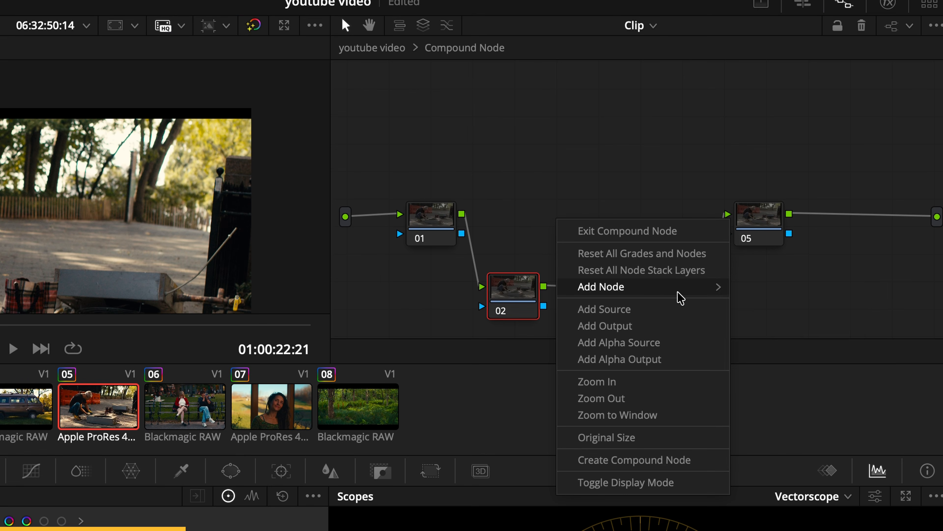
mouse_move(638, 305)
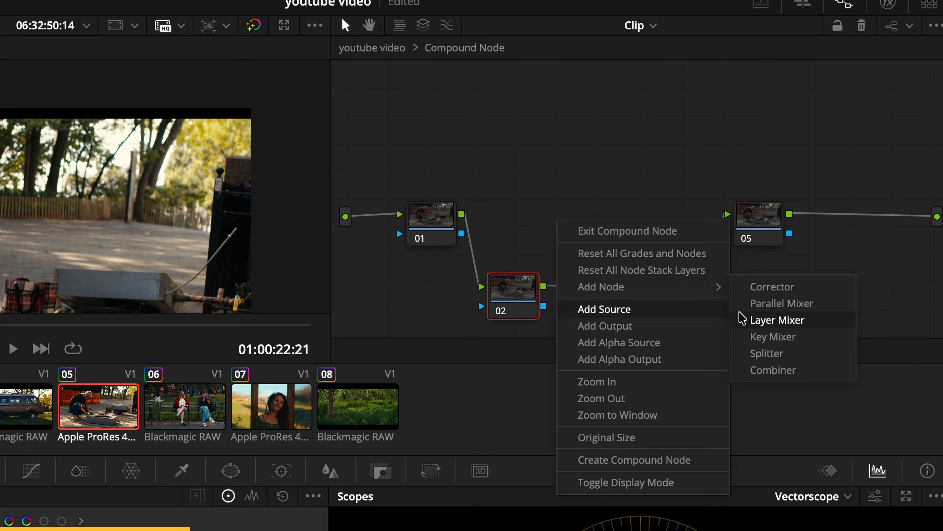
left_click(793, 323)
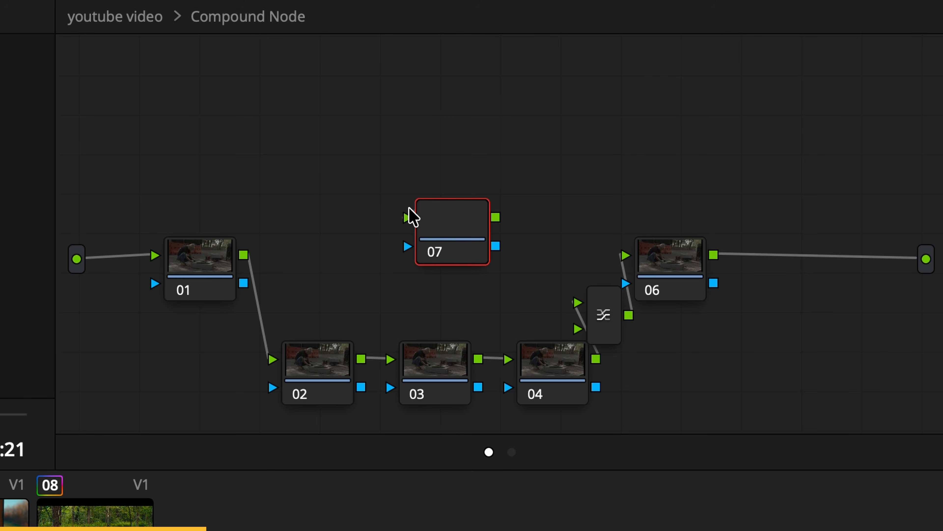
Step: Connect a new upper branch node and the lower three-node branch from node 01 into the layer mixer, and space out the mixer and last node
left_click_drag(576, 185, 463, 215)
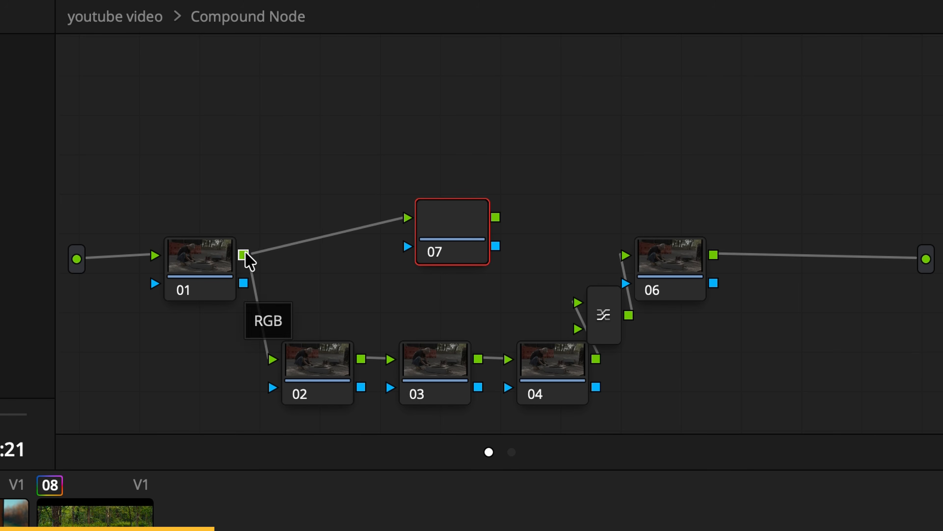
left_click_drag(595, 359, 575, 283)
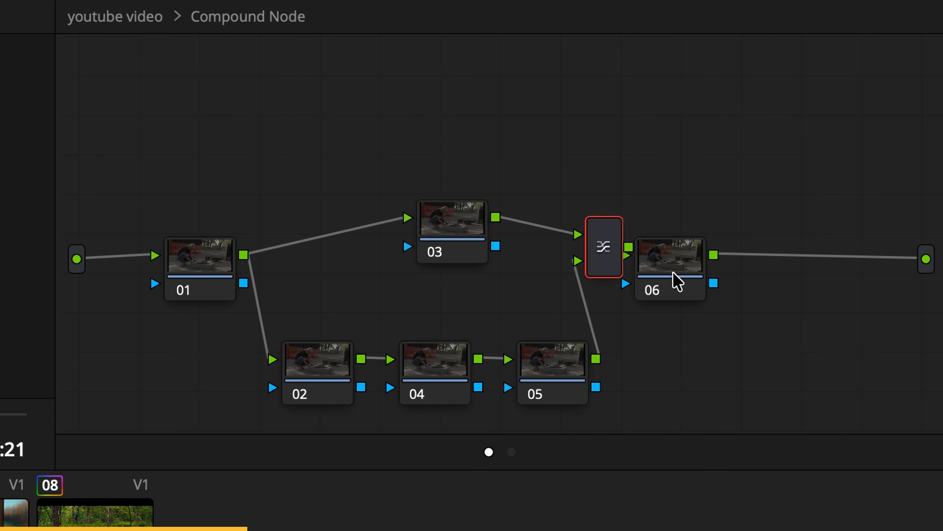
left_click_drag(676, 282, 780, 269)
left_click_drag(602, 256, 680, 296)
Step: Change the composite mode of the layer mixer that joins the two branches
right_click(685, 284)
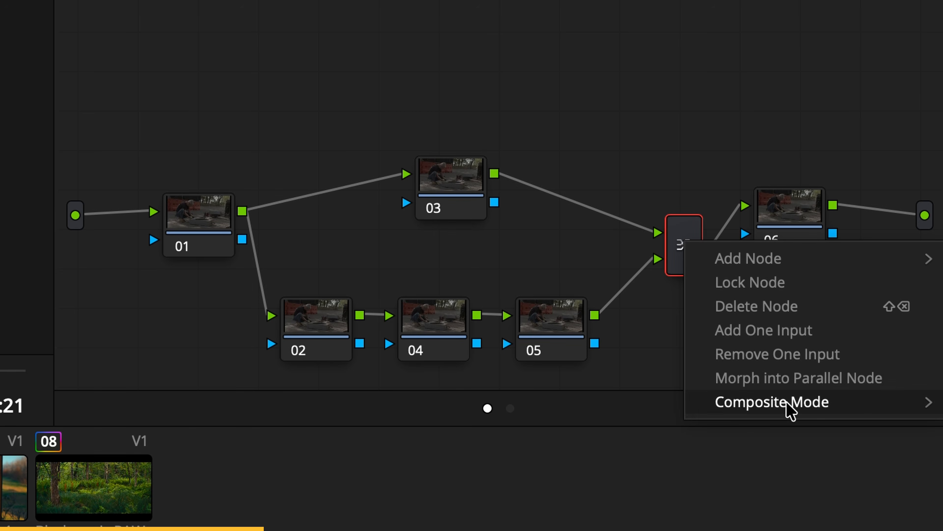
mouse_move(787, 403)
left_click(641, 390)
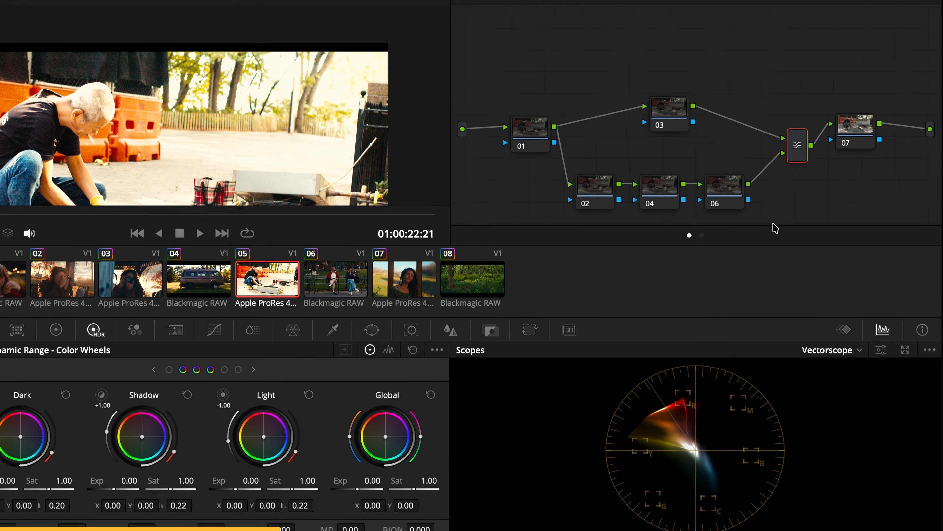
Step: Apply Color Space Transform to node 01 with input color space DaVinci Wide Gamut and input gamma DaVinci Intermediate
left_click_drag(746, 180, 697, 184)
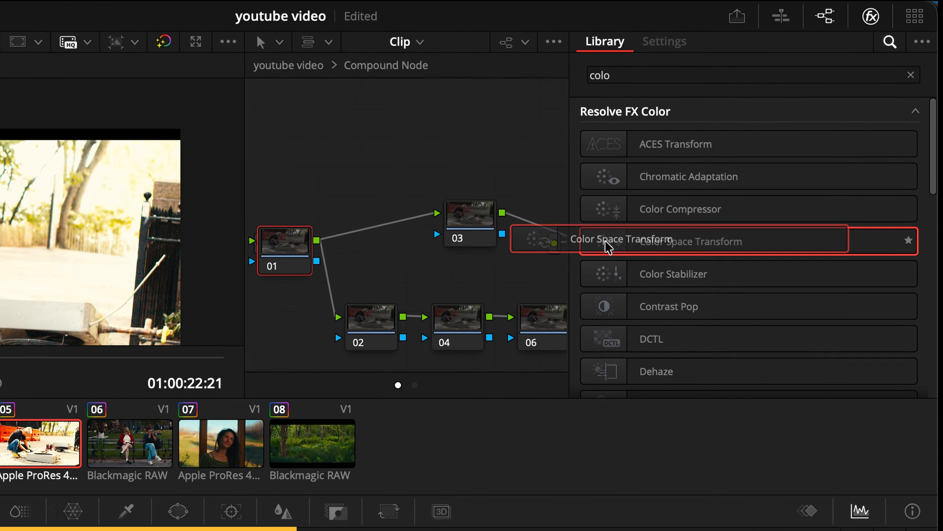
left_click_drag(607, 247, 296, 256)
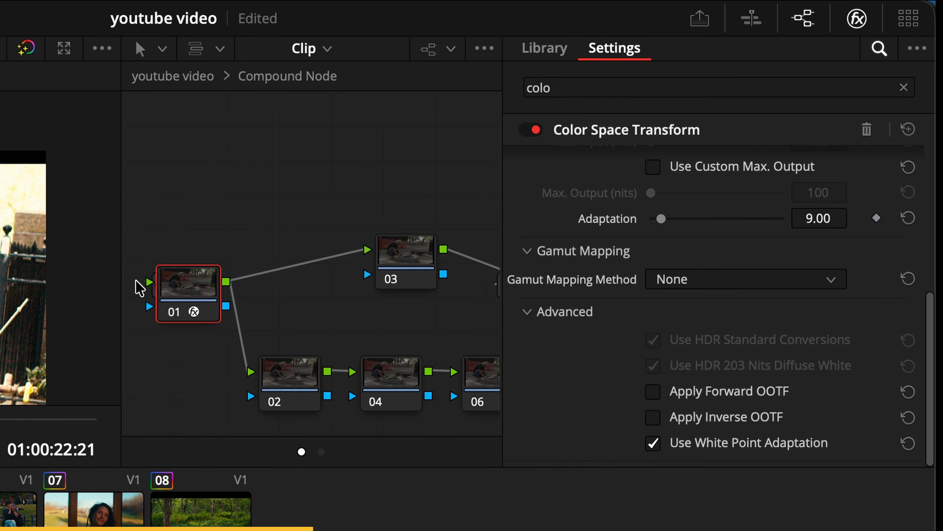
scroll(789, 158, "up", 5)
left_click(745, 191)
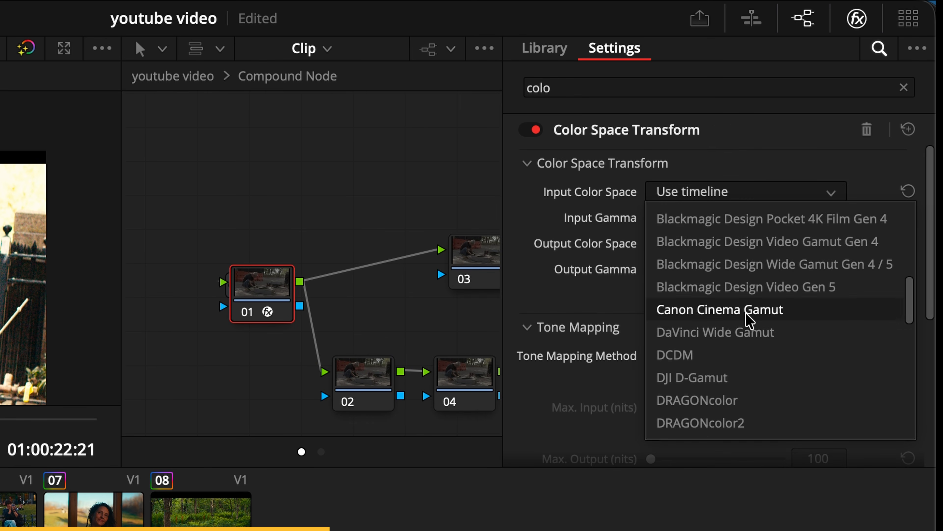
left_click(715, 331)
left_click(745, 217)
scroll(762, 427, "down", 5)
left_click(761, 447)
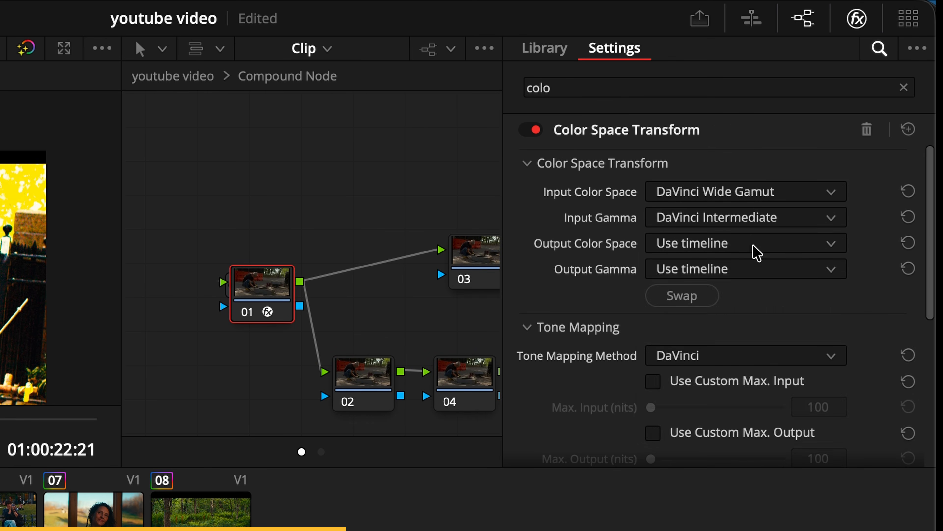
Step: Set node 01's output color space to DaVinci Wide Gamut and its output gamma to Linear
left_click(754, 246)
scroll(743, 371, "down", 5)
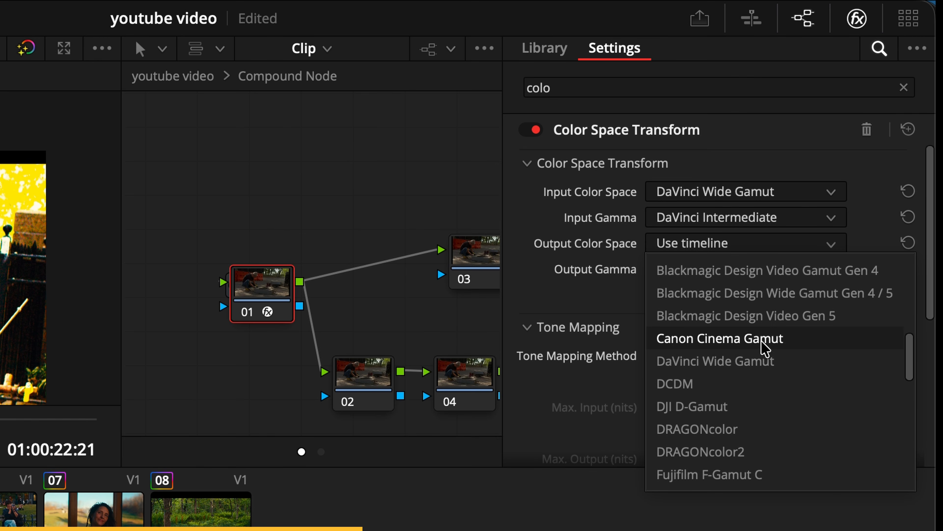
left_click(761, 362)
left_click(754, 267)
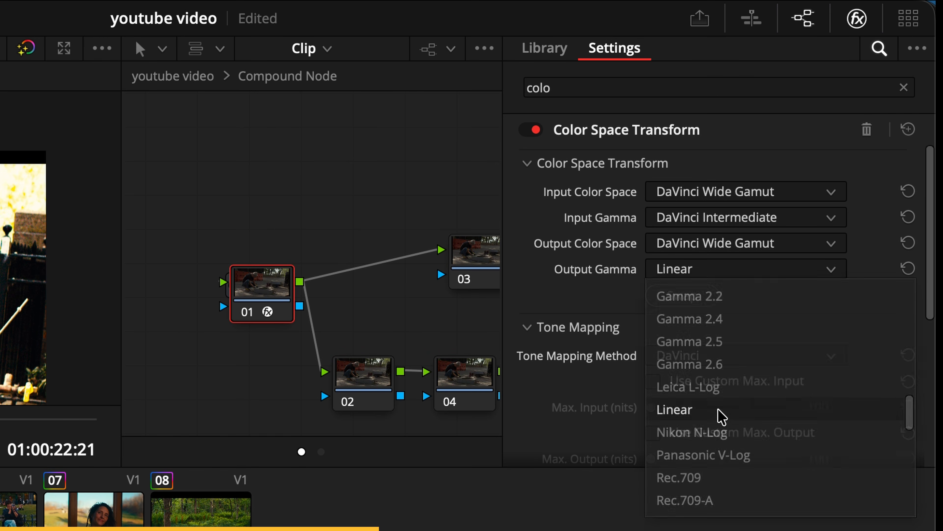
left_click(721, 416)
Step: Apply Color Space Transform to the last node with input color space DaVinci Wide Gamut and input gamma Linear
scroll(415, 252, "right", 10)
left_click(400, 280)
left_click(747, 191)
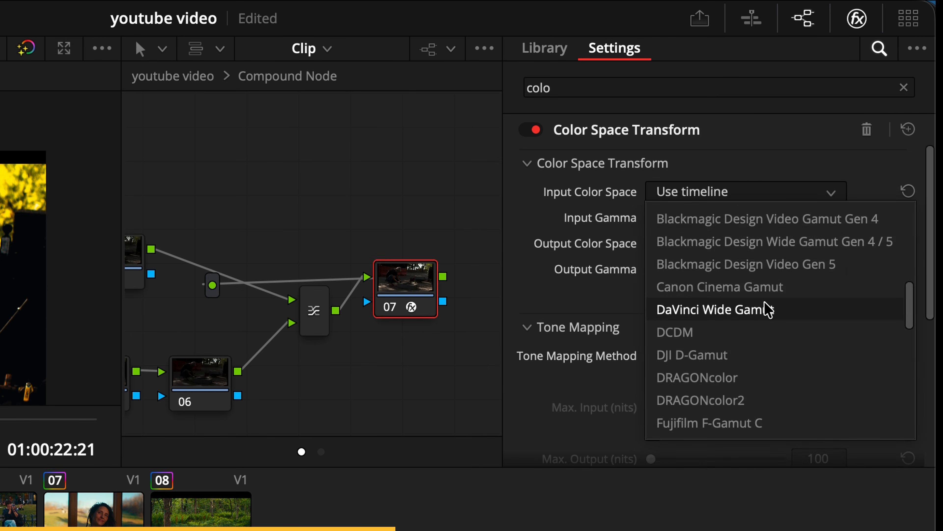
left_click(769, 309)
left_click(706, 218)
left_click(670, 363)
Step: Set the last node's output to DaVinci Wide Gamut and DaVinci Intermediate, and close the effects library
left_click(722, 244)
left_click(743, 288)
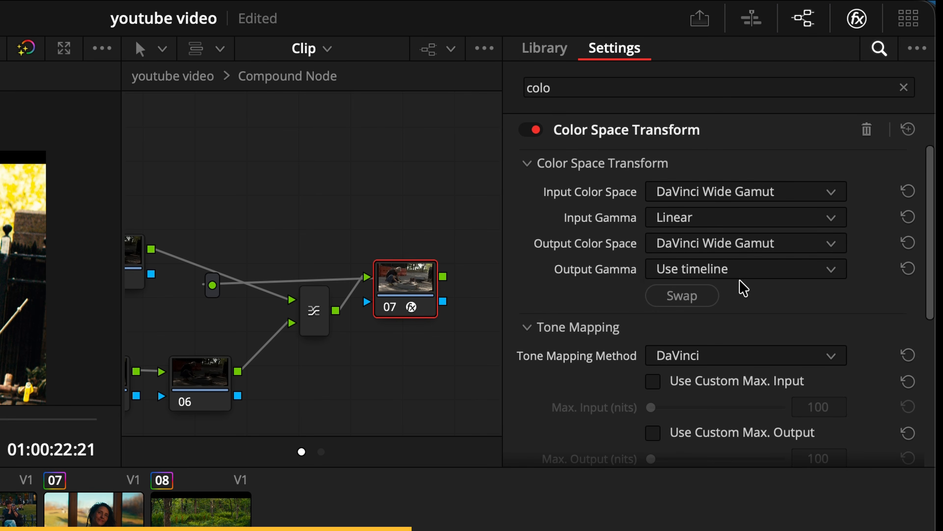
left_click(741, 269)
scroll(737, 428, "down", 5)
left_click(717, 480)
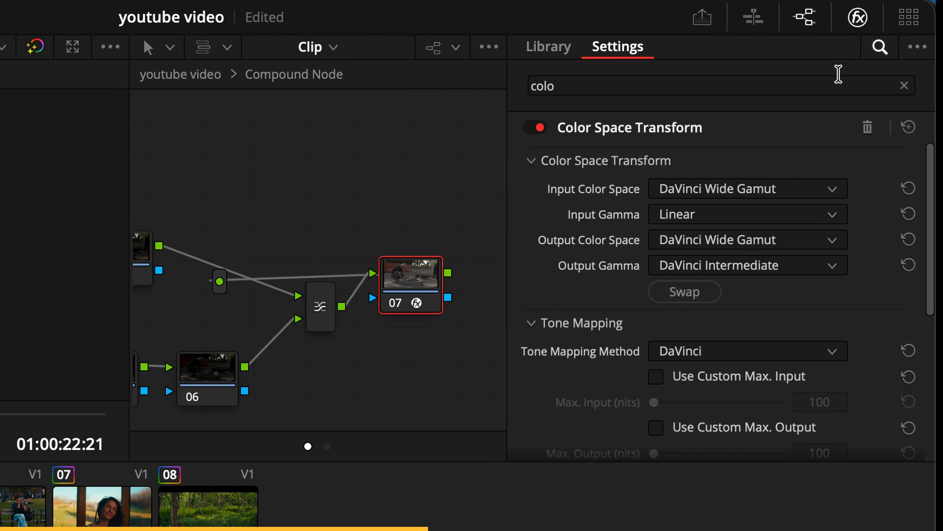
left_click(858, 18)
Step: Isolate the highlights on node 02 with a custom curve, pulling the middle down to the baseline and lowering the white end
scroll(323, 137, "down", 3)
scroll(322, 137, "up", 1)
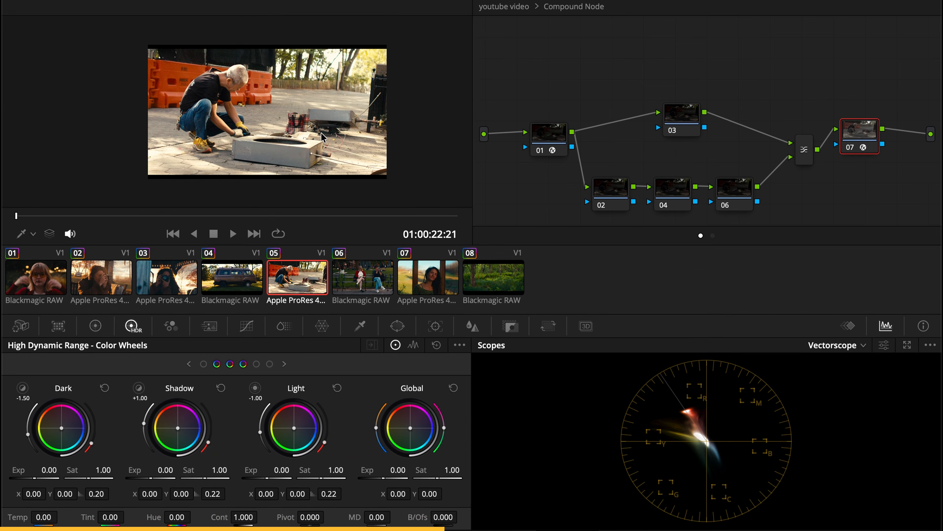
left_click(615, 190)
mouse_move(616, 188)
left_mouse_down()
mouse_move(614, 178)
mouse_move(615, 186)
left_mouse_up()
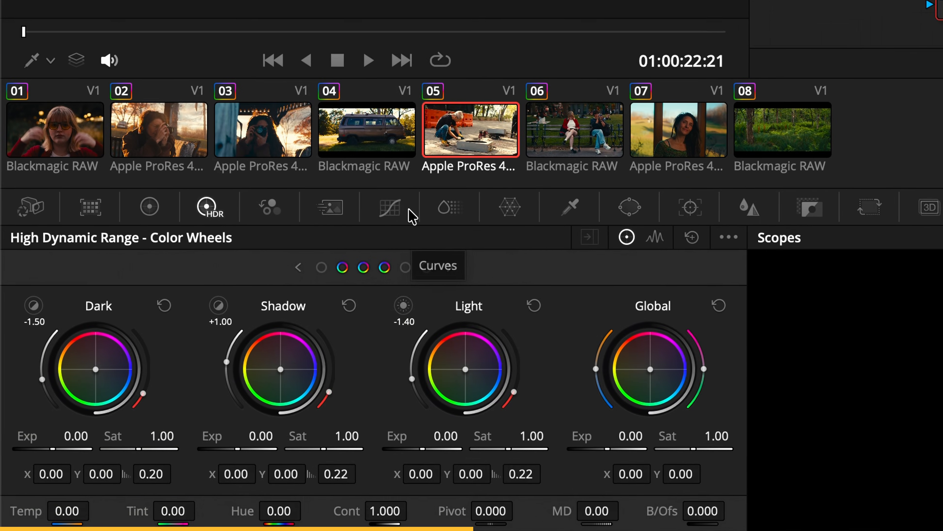
left_click(247, 325)
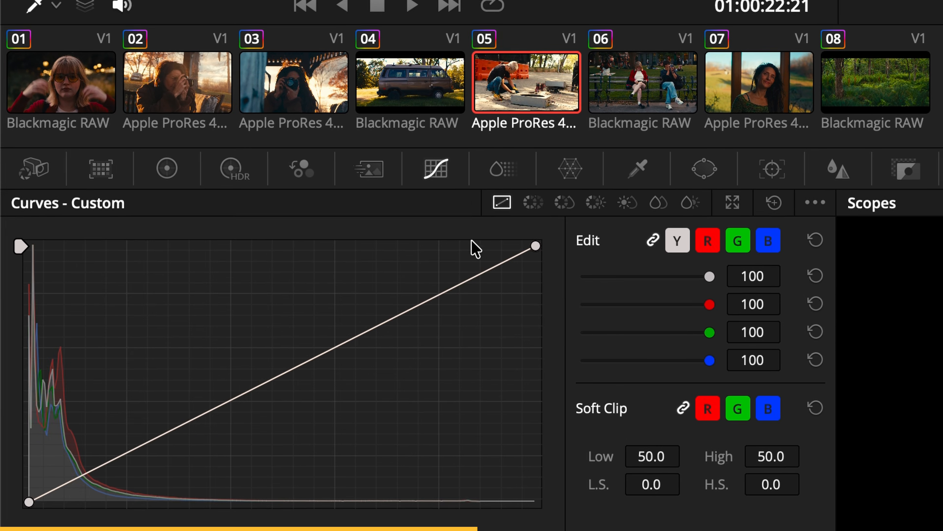
left_click(292, 371)
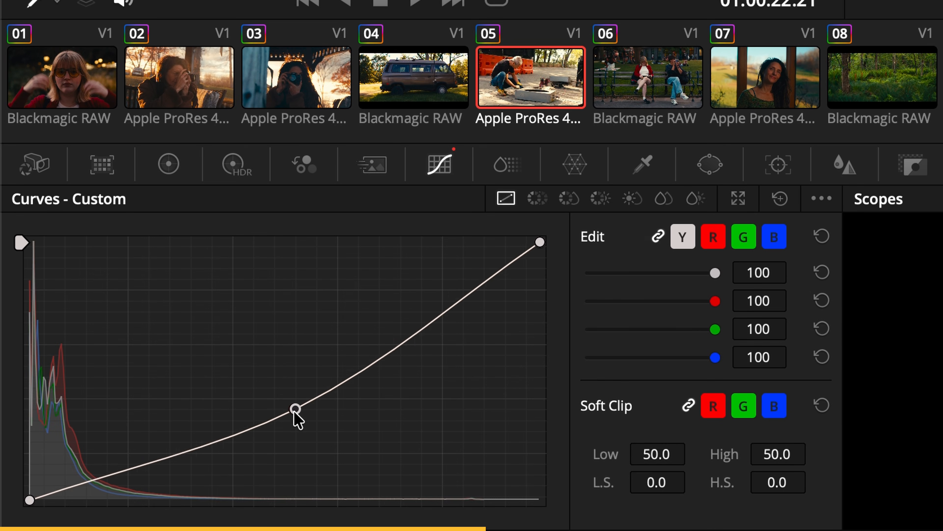
left_click_drag(294, 411, 296, 511)
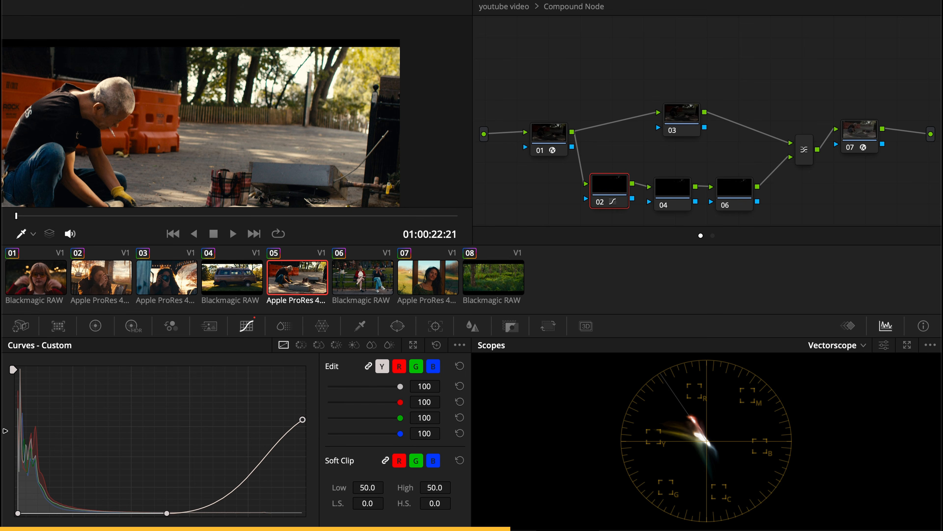
Step: Adjust the primary color controls on node 04, the middle node of the lower branch
left_click(668, 188)
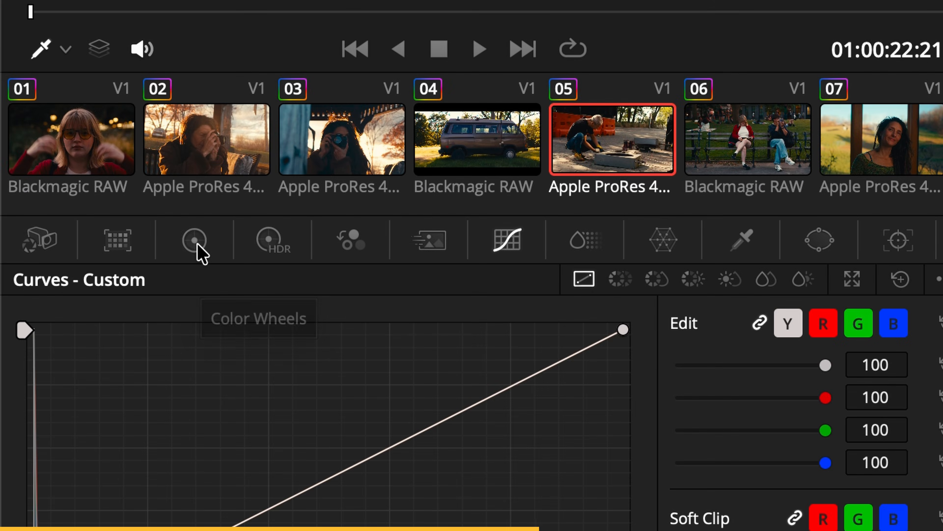
left_click(196, 244)
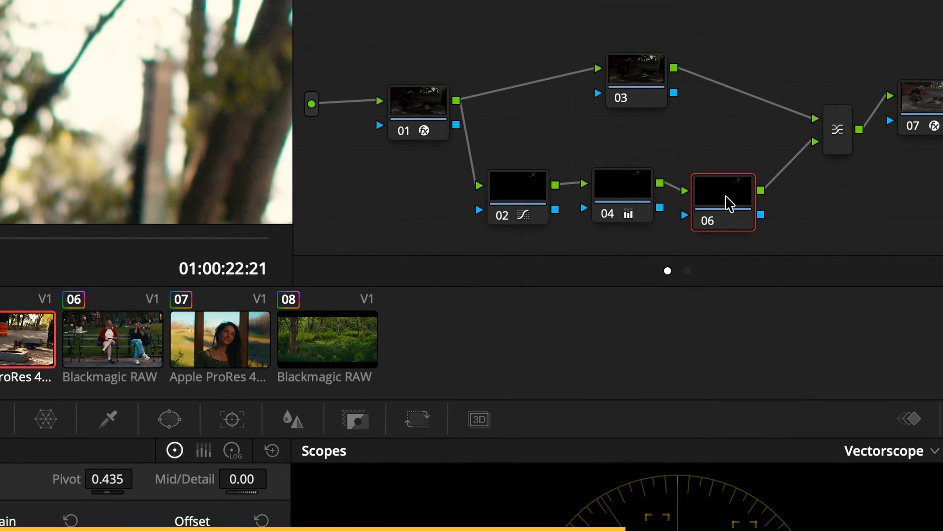
Step: Set node 06's blur radius to 0.70 for red and 0.60 for green, and inspect the bright edges in the viewer
left_click(294, 419)
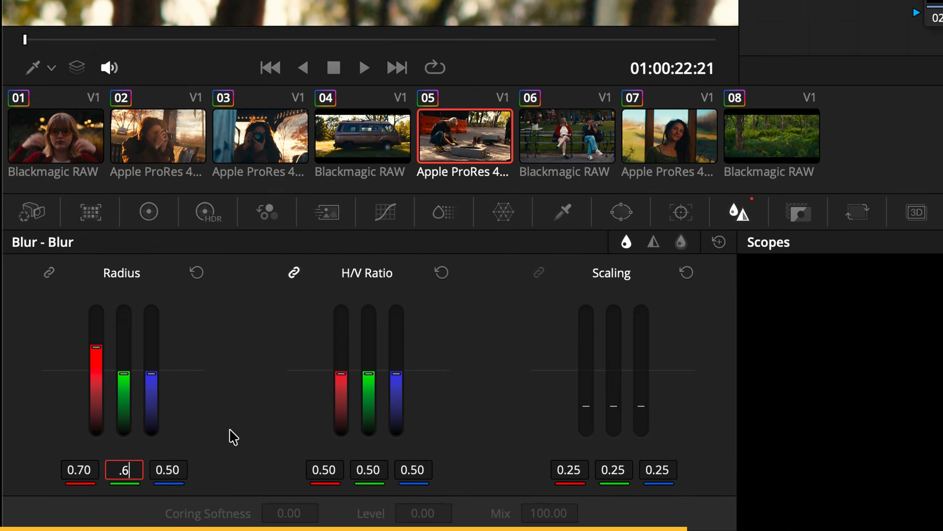
key("Return")
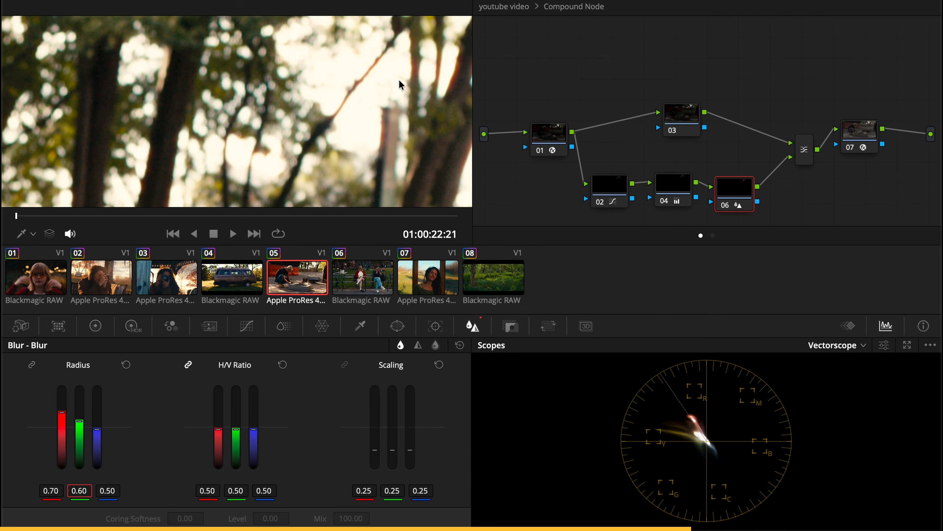
scroll(392, 47, "up", 5)
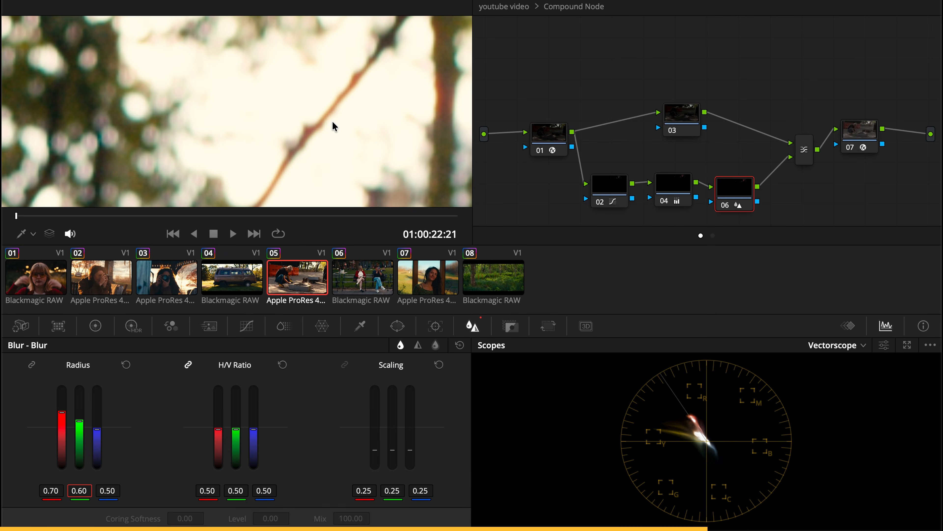
scroll(333, 121, "down", 4)
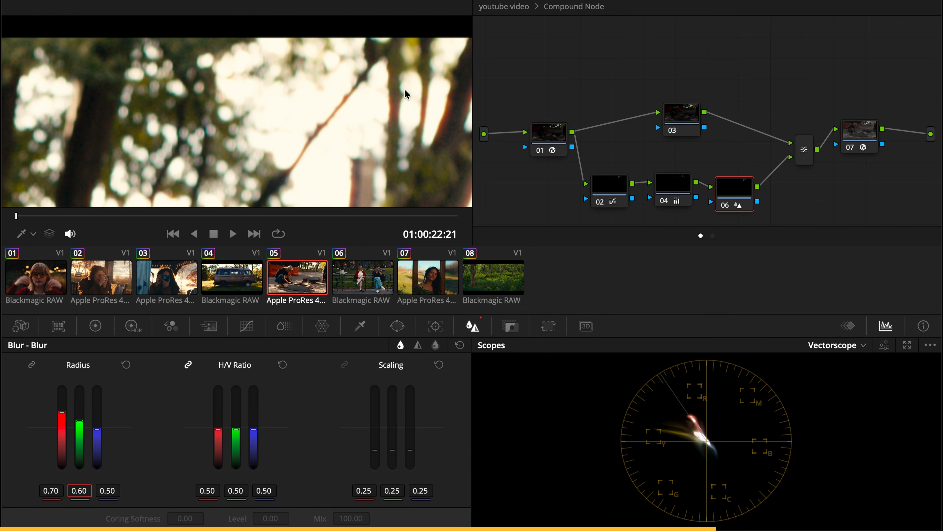
scroll(404, 92, "up", 3)
Step: Slide the lower control point of node 02's curve along the baseline to vary how much of the highlights is isolated
left_click(610, 177)
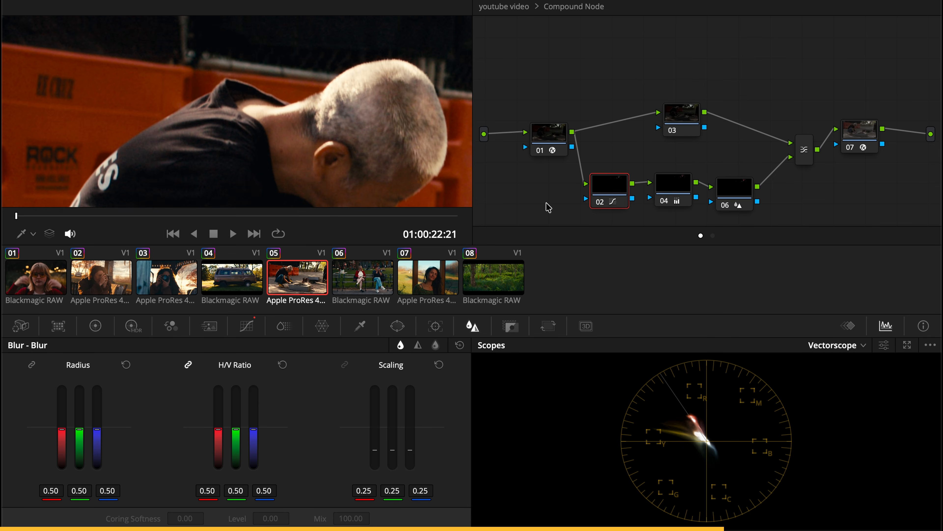
left_click(251, 330)
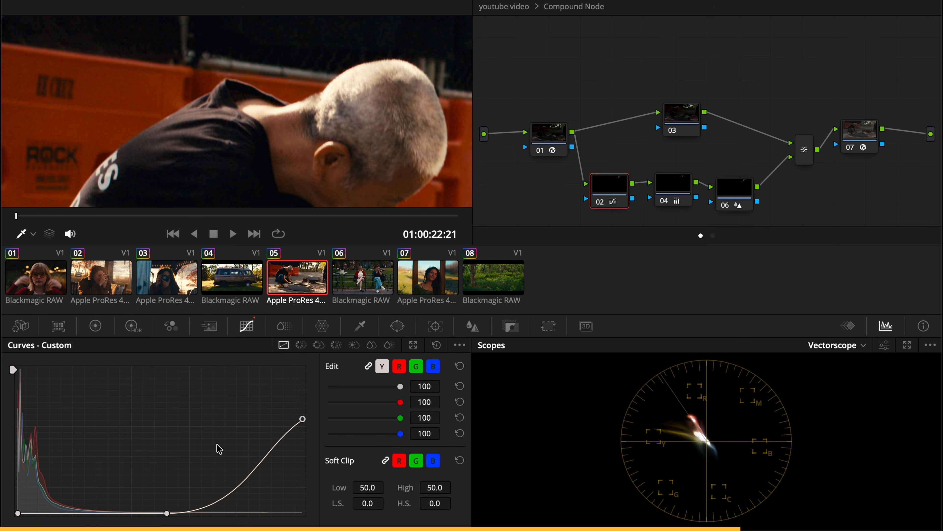
left_click_drag(166, 517, 55, 521)
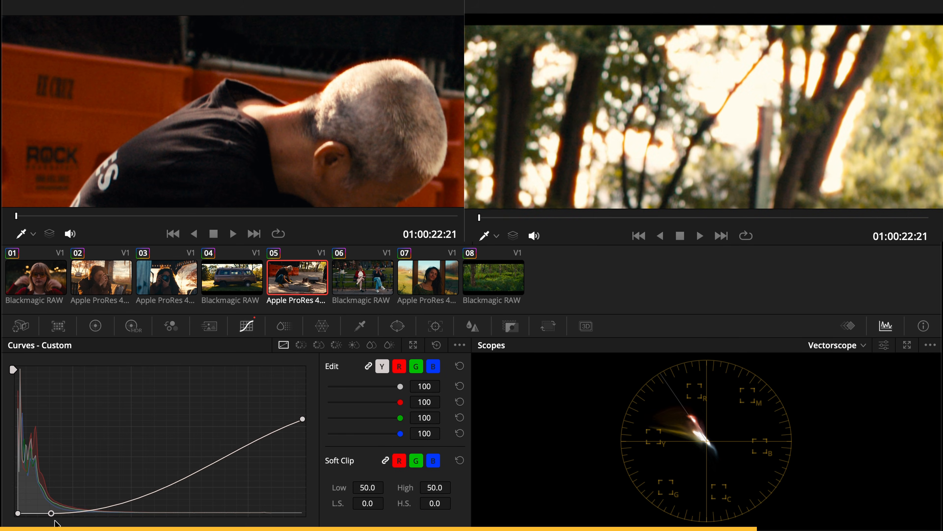
left_click_drag(180, 514, 51, 513)
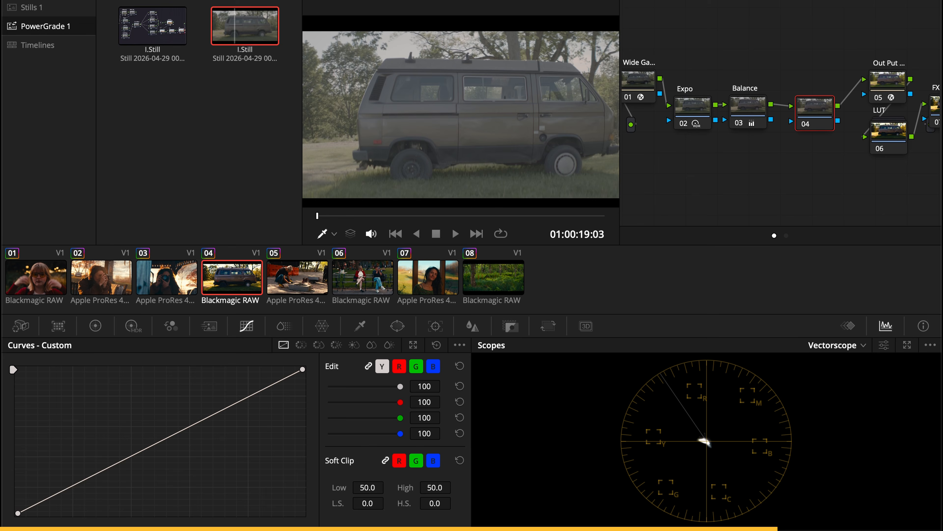
left_click_drag(771, 105, 786, 114)
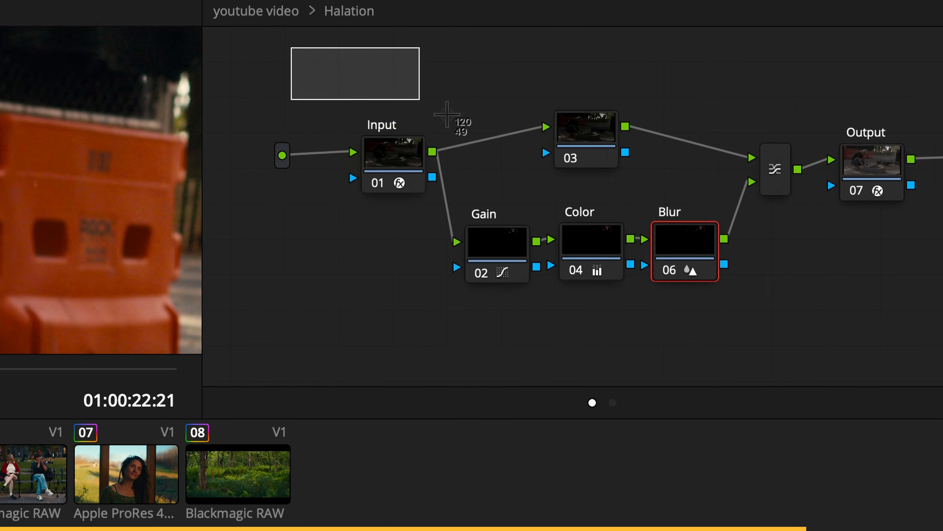
Step: Capture a screen region over the Halation node tree and one over the HALATION reference image in the browser
left_click_drag(447, 115, 929, 391)
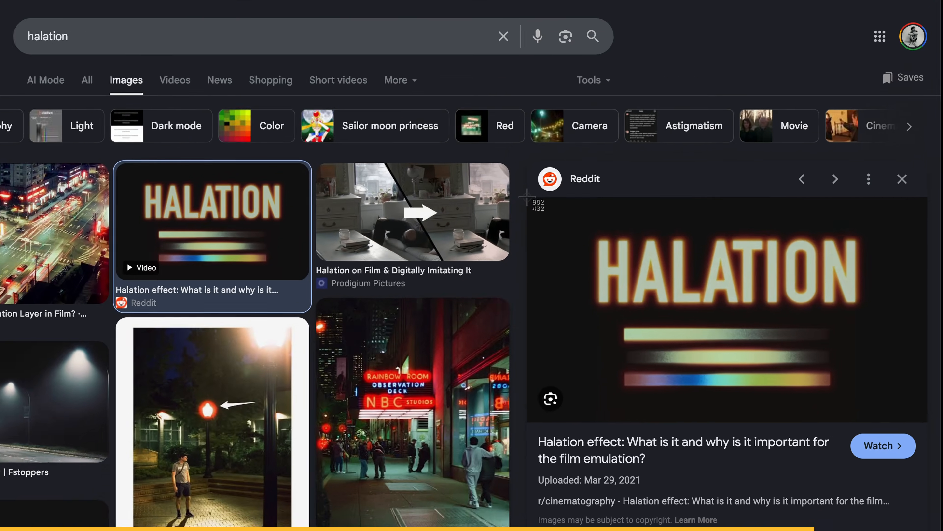
left_click_drag(362, 131, 897, 417)
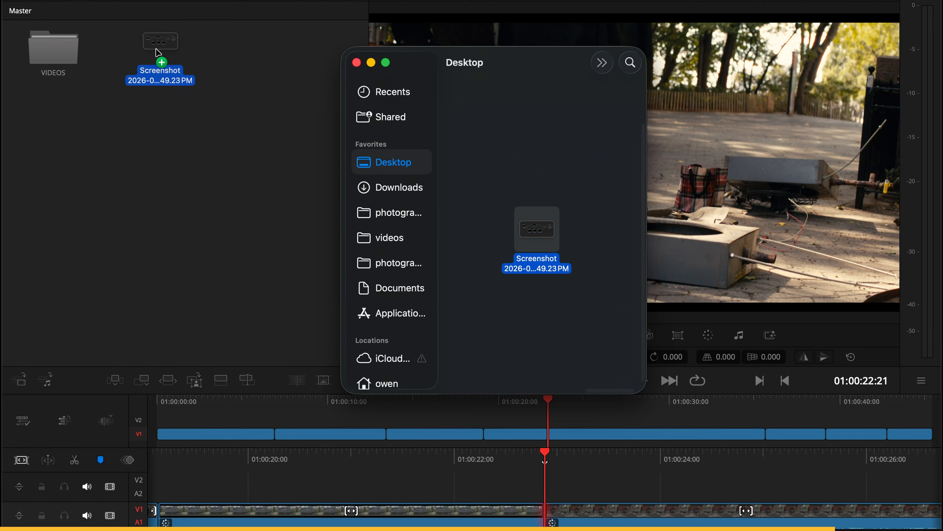
Step: Copy the Halation compound node from clip 05's node graph into the node graph of clip 09, the PNG screenshot
left_click_drag(158, 47, 148, 45)
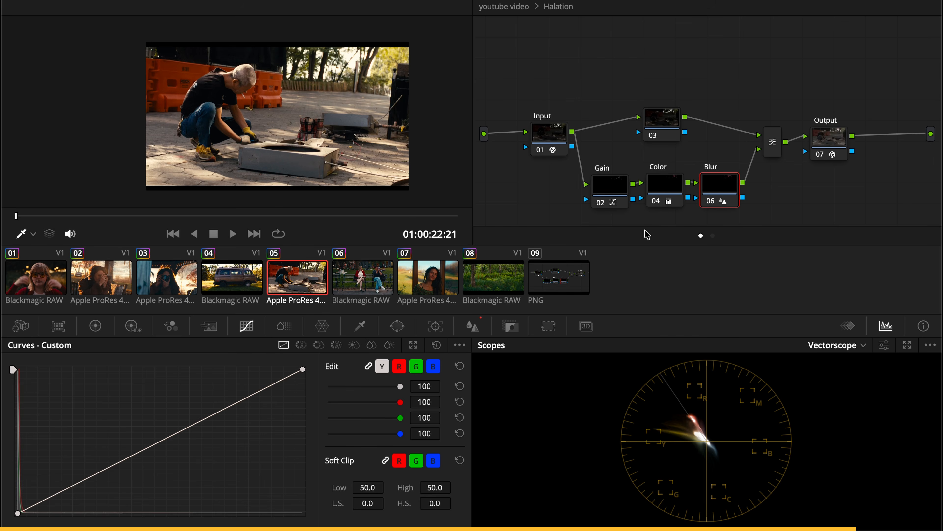
left_click(571, 291)
right_click(302, 279)
left_click(349, 218)
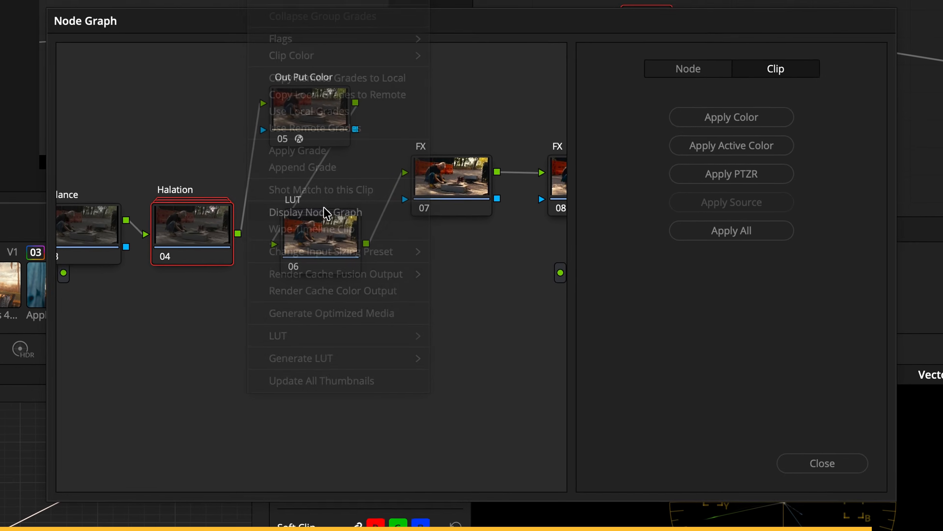
left_click_drag(466, 145, 448, 174)
left_click_drag(313, 379, 682, 3)
Step: Grab a still of clip 09's frame with the Halation applied and open the stills gallery
right_click(164, 127)
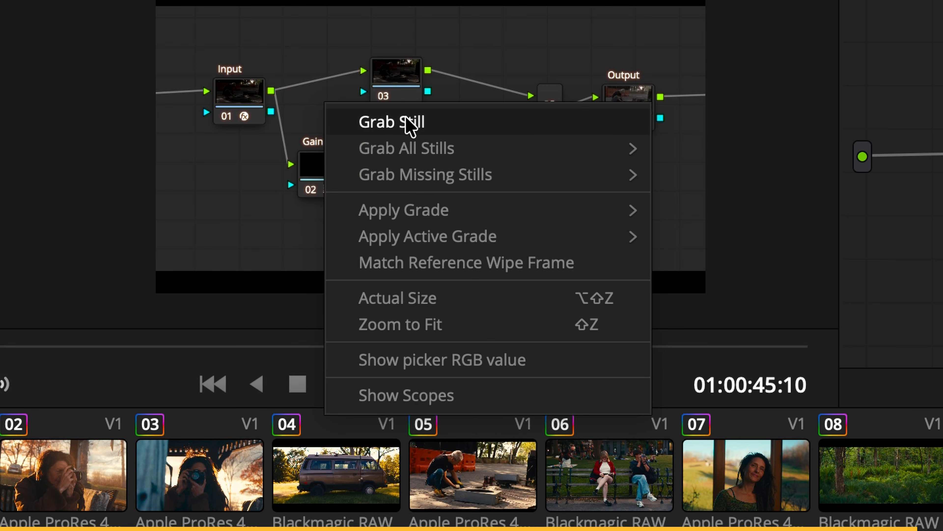
left_click(410, 125)
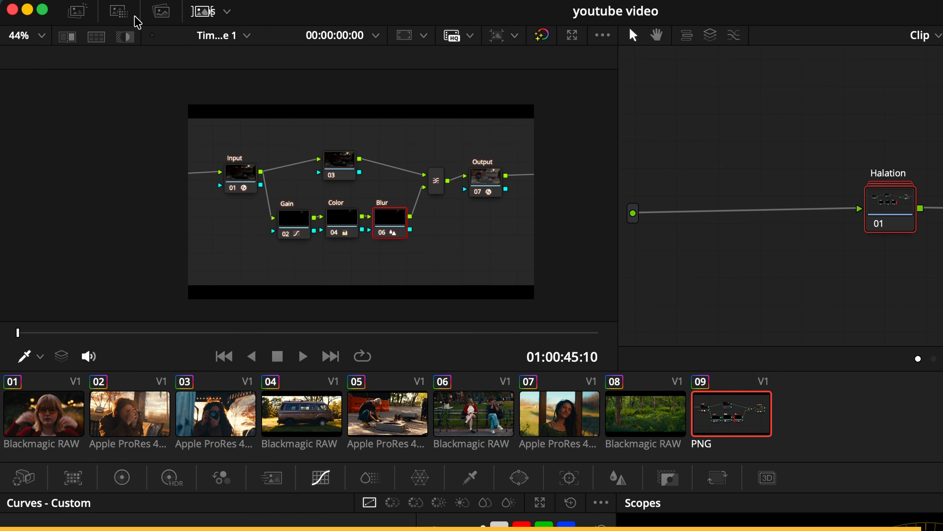
left_click(87, 17)
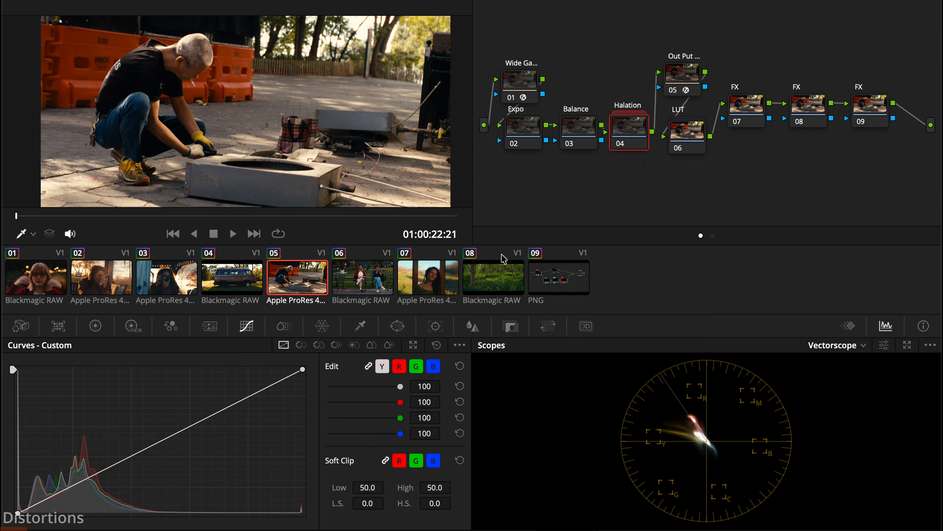
Step: Apply the Radial Blur effect to FX node 07 of clip 05
left_click(497, 278)
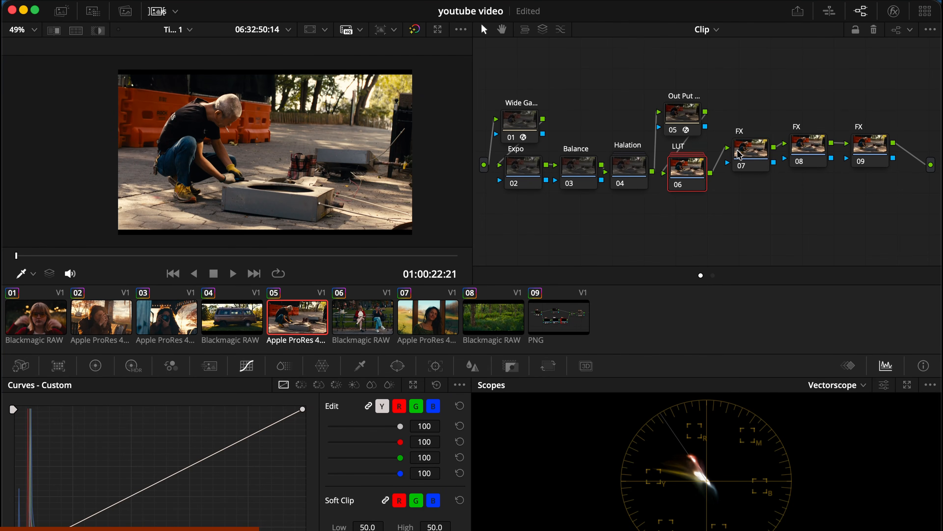
left_click(899, 12)
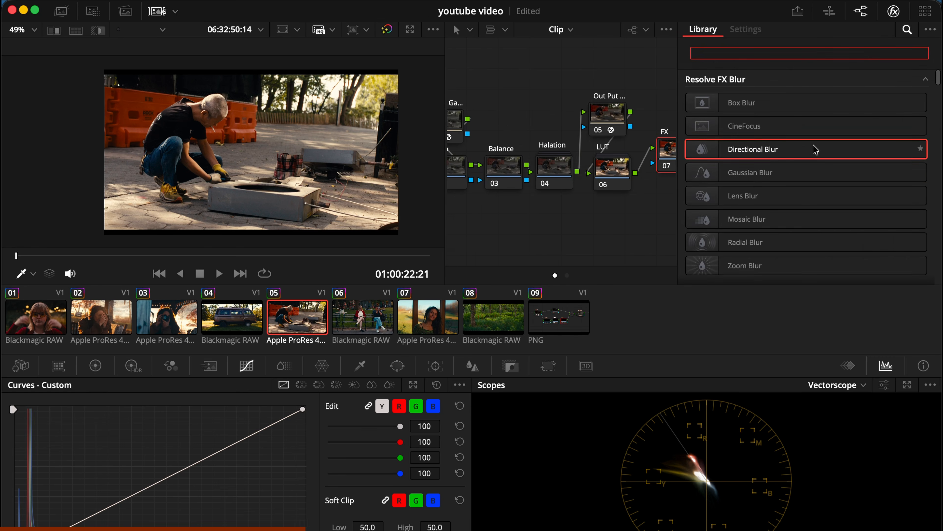
scroll(813, 156, "down", 3)
left_click_drag(730, 184, 671, 167)
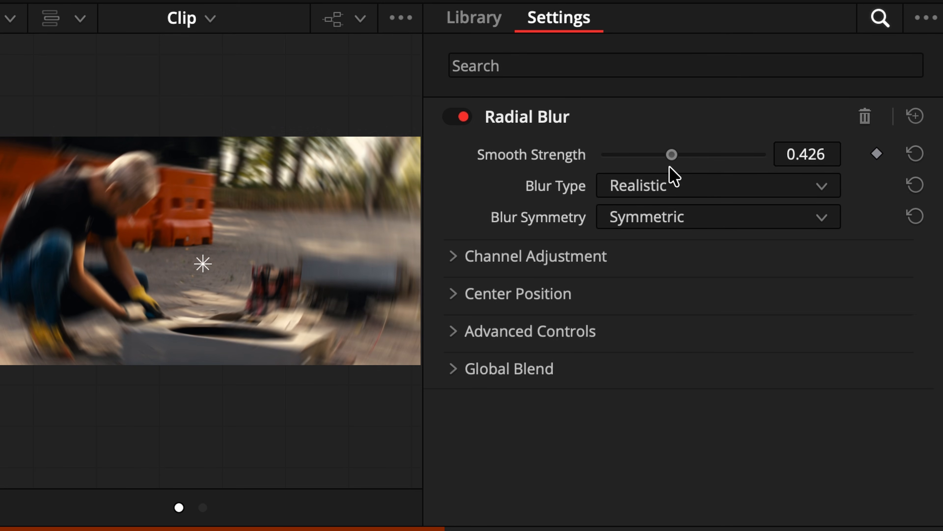
Step: Set the Radial Blur to Stylized with red 0.295, green 0.744 and blue 1.054, and lower Smooth Strength to 0.147
left_click(668, 217)
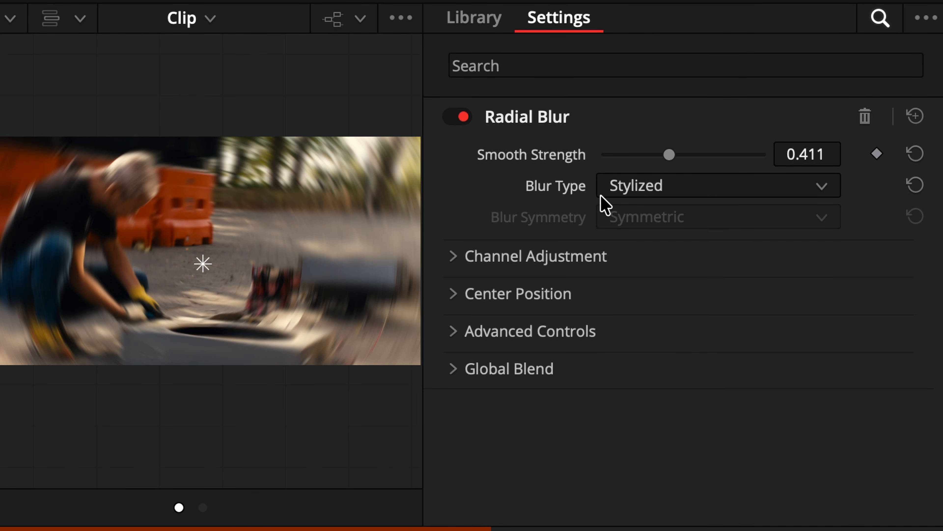
left_click(578, 266)
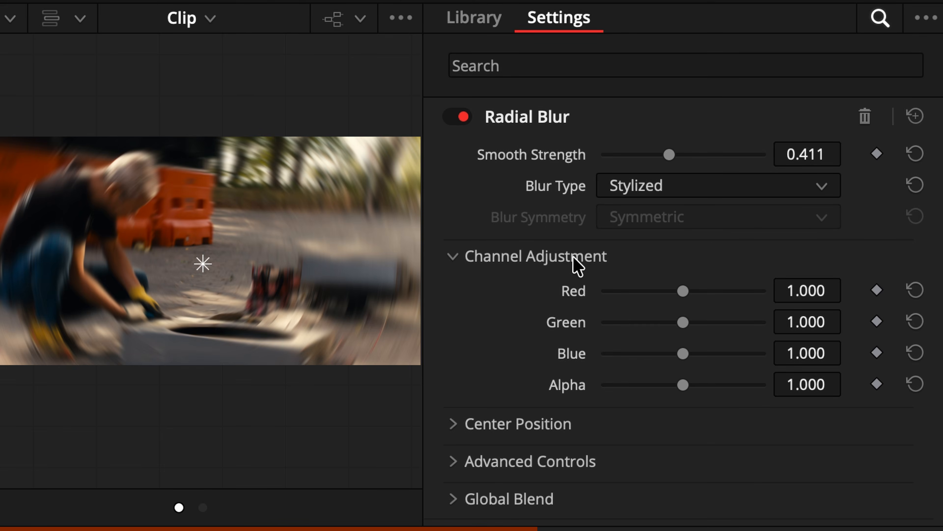
left_click_drag(693, 289, 624, 291)
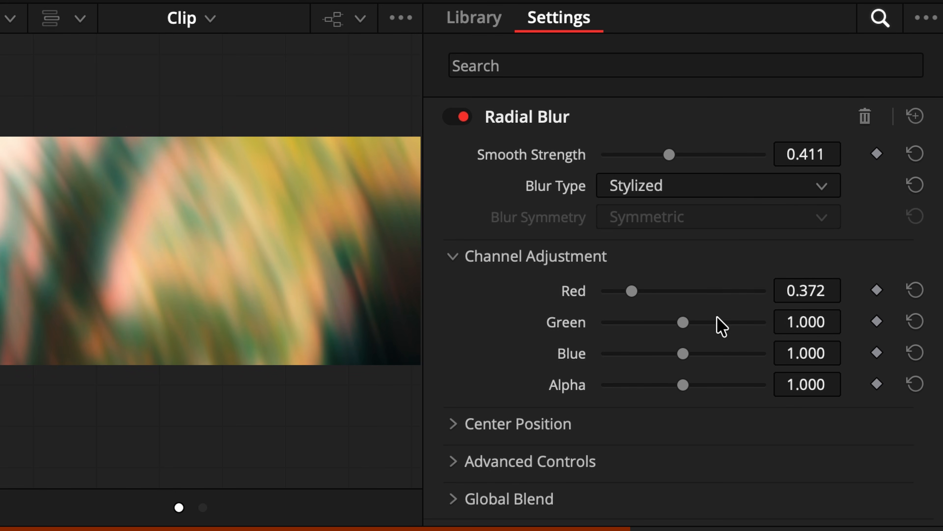
mouse_move(671, 323)
left_mouse_down()
mouse_move(615, 321)
mouse_move(659, 322)
left_mouse_up()
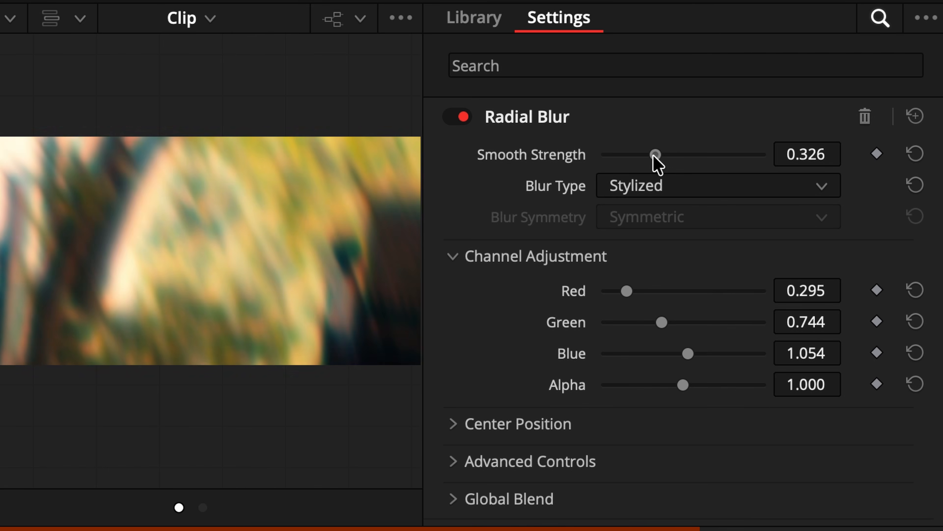
left_click_drag(655, 155, 633, 156)
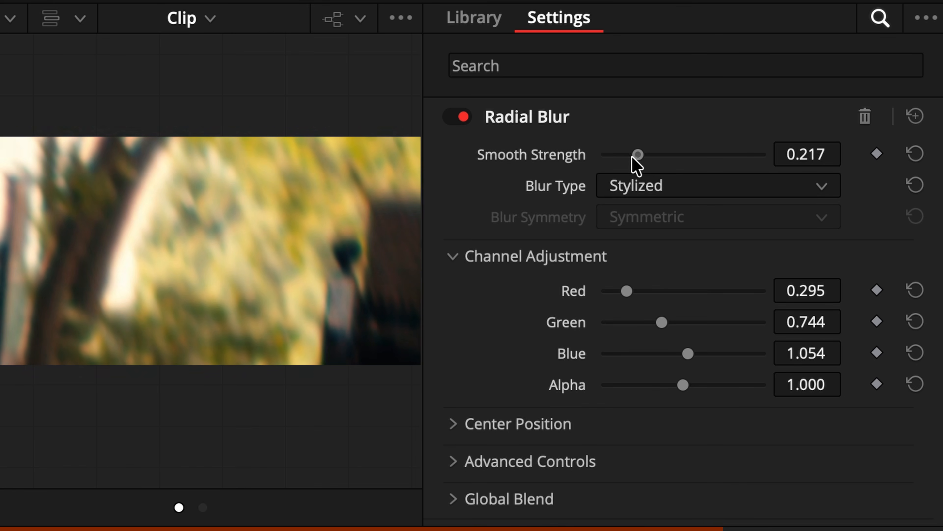
Step: Inspect the magnified frame while switching the Radial Blur off and on for comparison
scroll(182, 64, "up", 5)
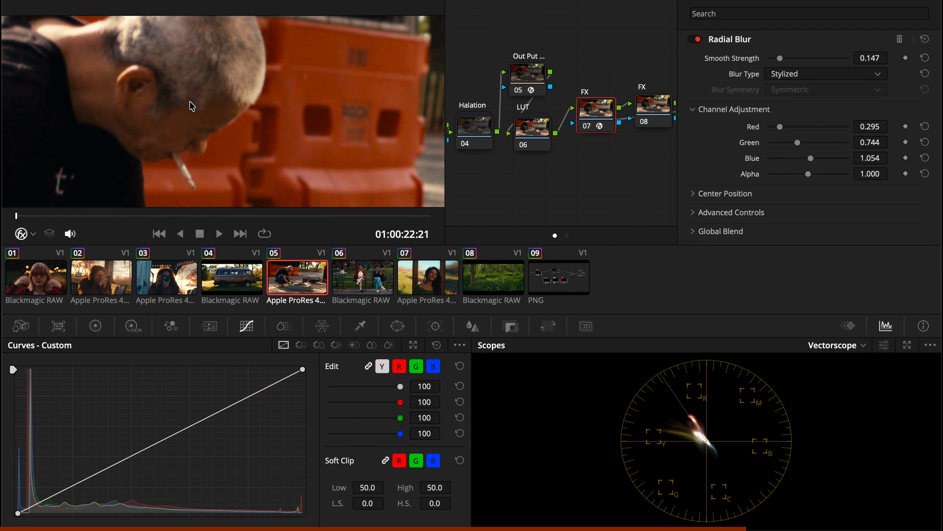
scroll(190, 101, "up", 3)
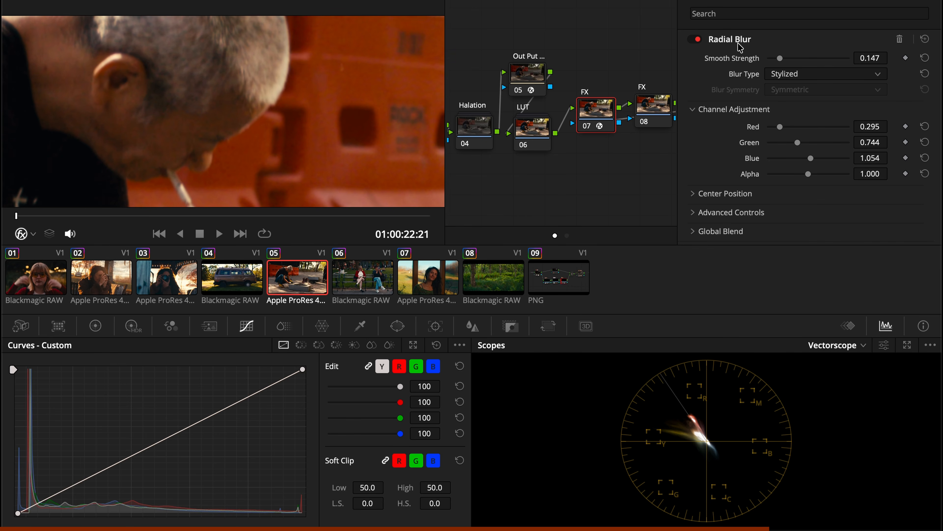
left_click(696, 39)
left_click(696, 39)
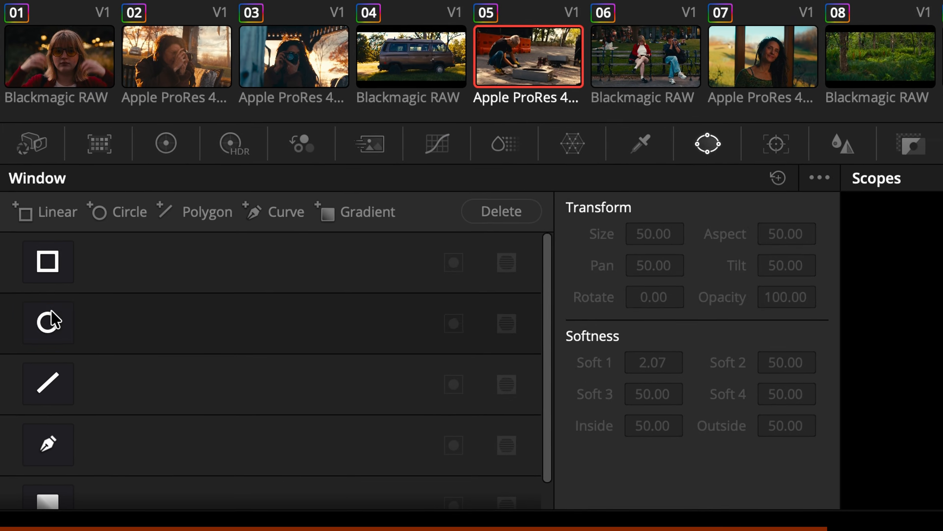
Step: Add a circular window to node 07 and stretch it into a wide, soft-edged oval spanning most of the frame
left_click(50, 320)
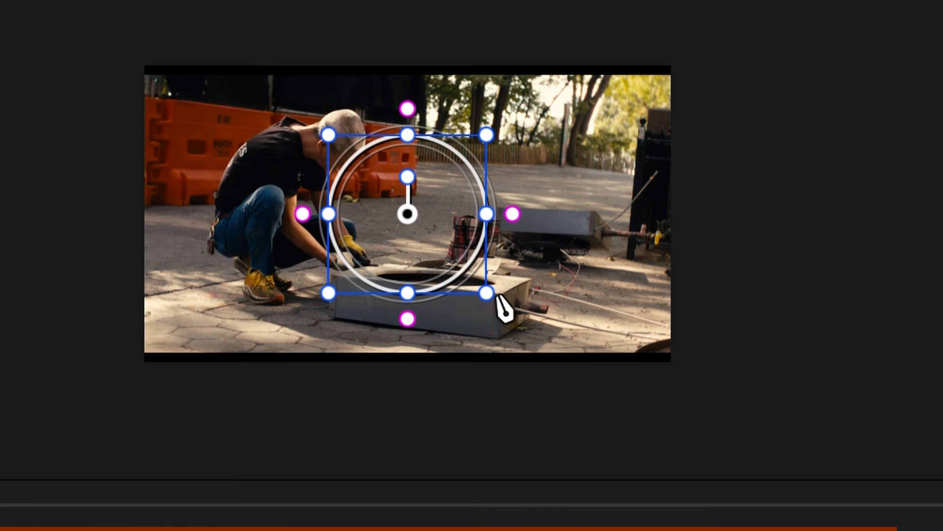
left_click_drag(505, 306, 685, 386)
left_click_drag(648, 251, 694, 251)
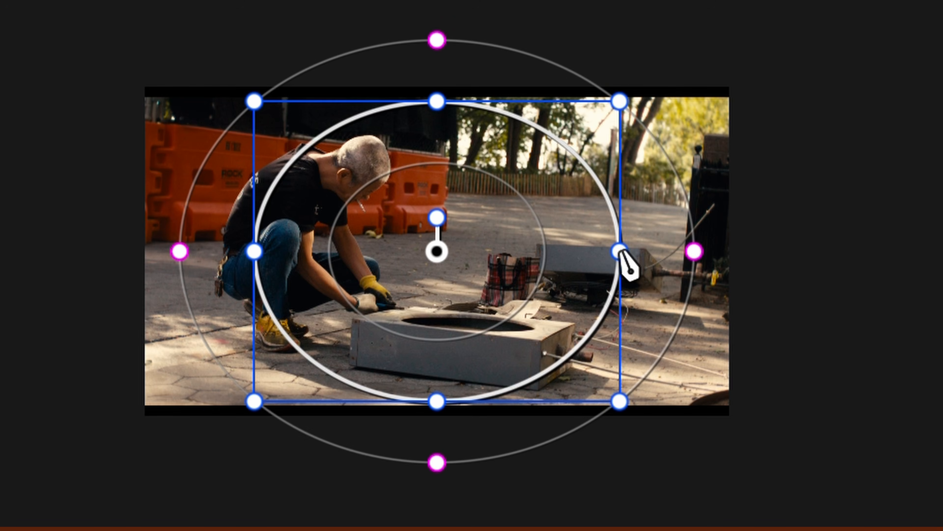
left_click_drag(621, 255, 703, 262)
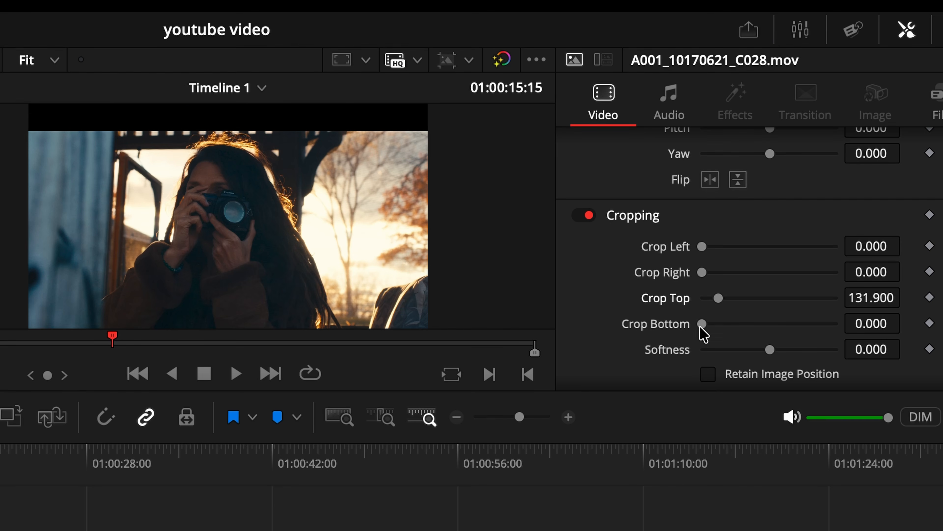
left_click_drag(701, 324, 718, 323)
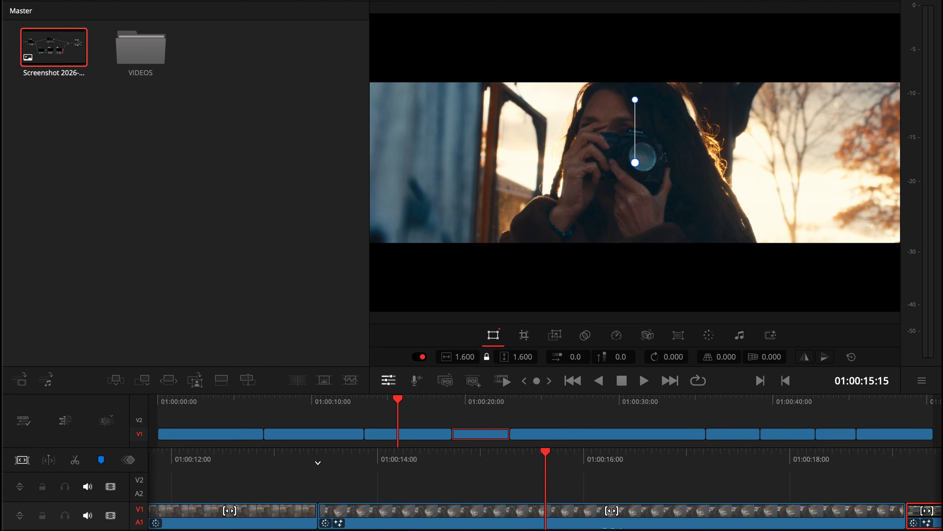
Step: Change the timeline resolution to 2048 x 858 DCI Scope 2.39 in the timeline's settings
right_click(62, 45)
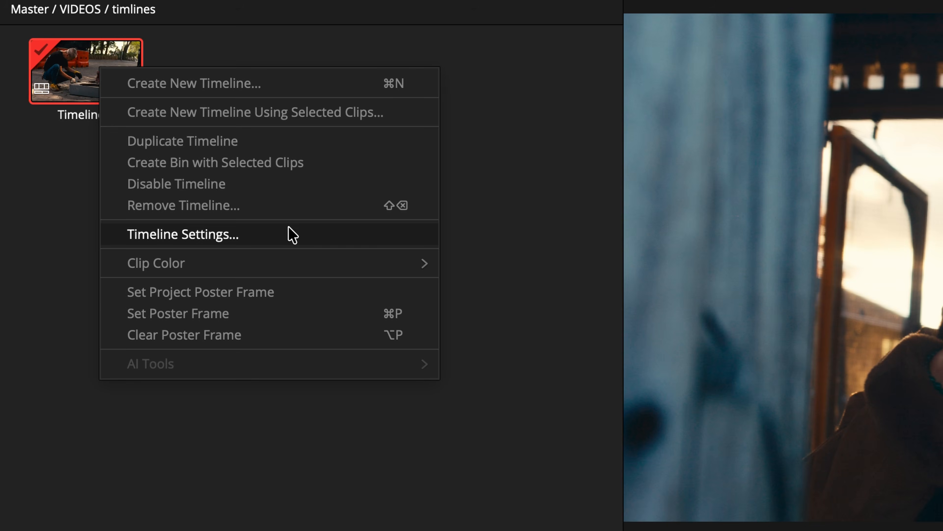
left_click(293, 235)
left_click(485, 149)
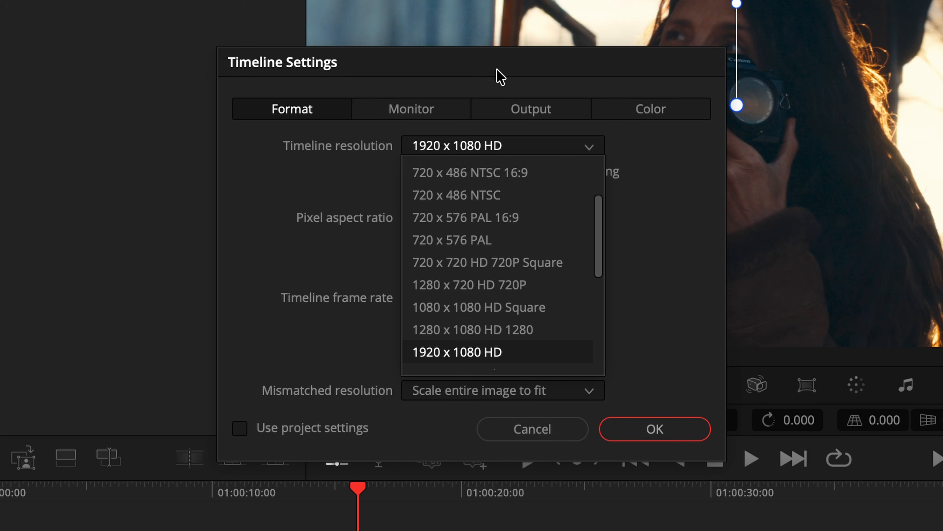
scroll(520, 298, "down", 5)
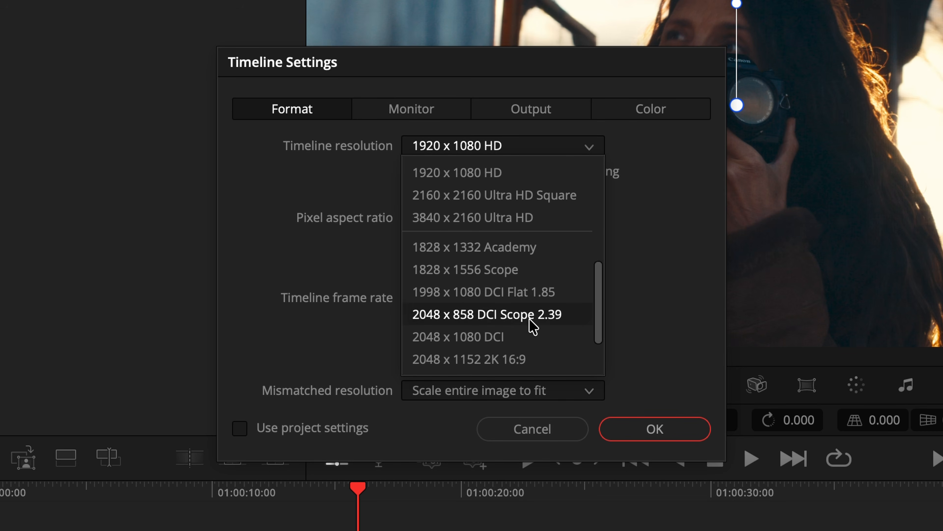
left_click(530, 326)
left_click(655, 429)
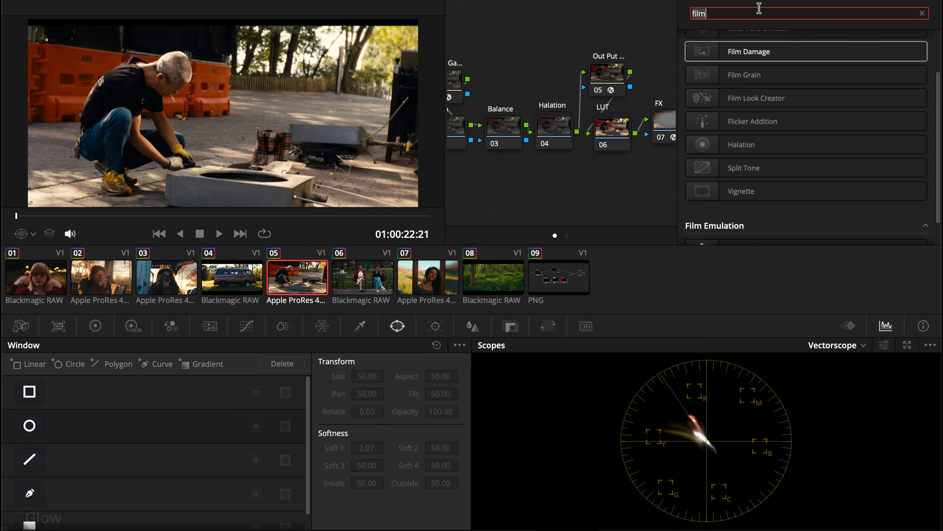
Step: Search the effects library for "glow" and apply the Glow effect to FX node 09
key("BackSpace")
key("BackSpace")
key("BackSpace")
key("BackSpace")
type("glow")
scroll(665, 72, "right", 3)
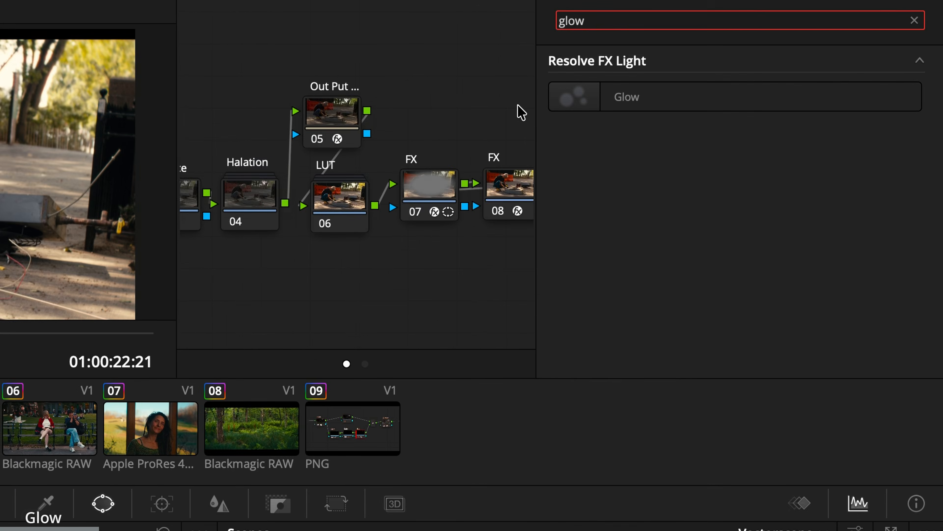
scroll(522, 112, "right", 3)
left_click_drag(633, 99, 460, 208)
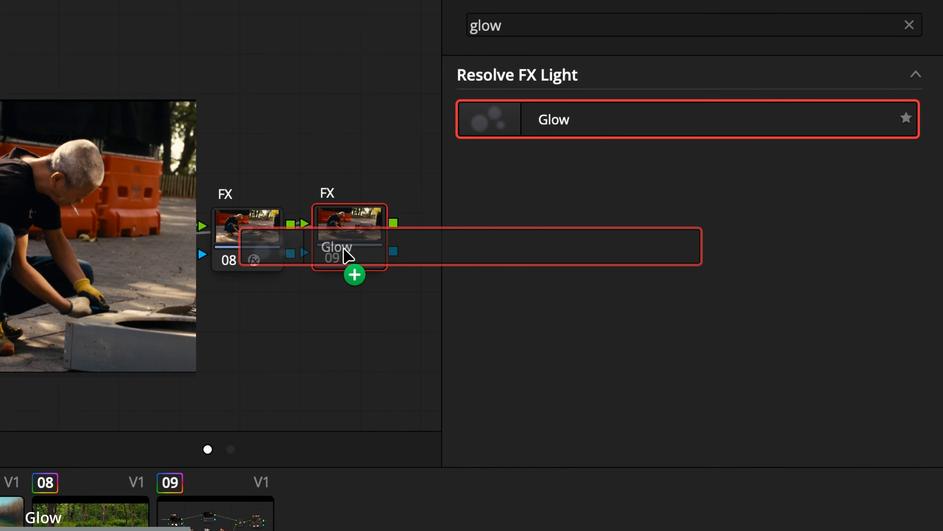
left_click_drag(347, 257, 347, 257)
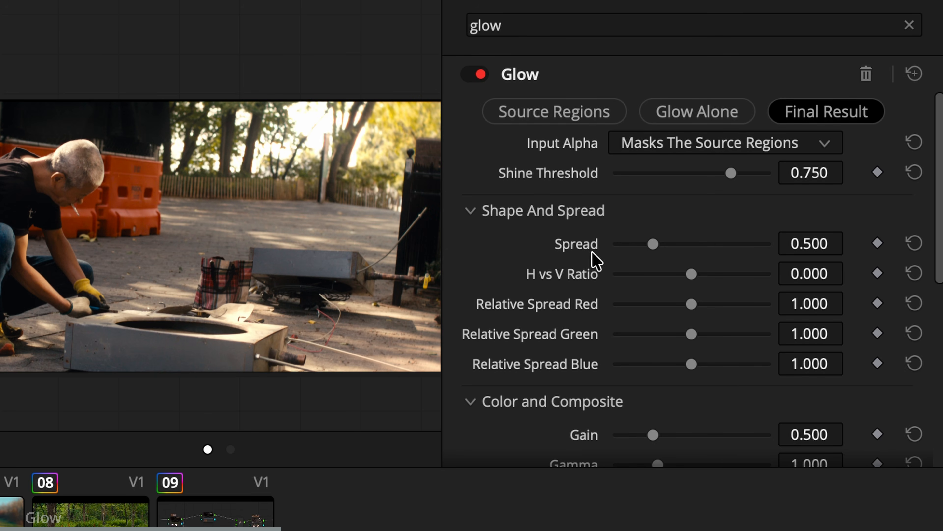
Step: Tune the Glow with Shine Threshold 0.760, an orange Color Filter and a Spread of 0.016
mouse_move(731, 173)
left_mouse_down()
mouse_move(664, 174)
mouse_move(735, 174)
left_mouse_up()
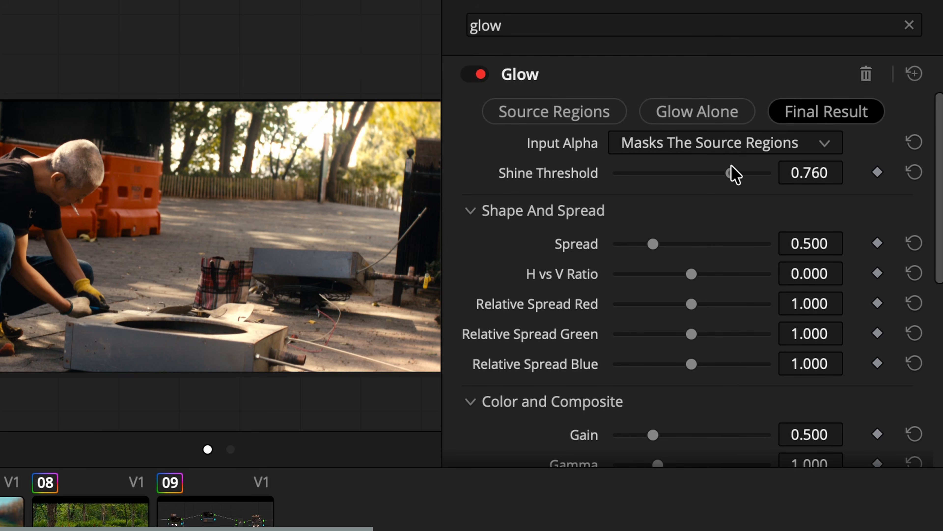
scroll(699, 359, "down", 5)
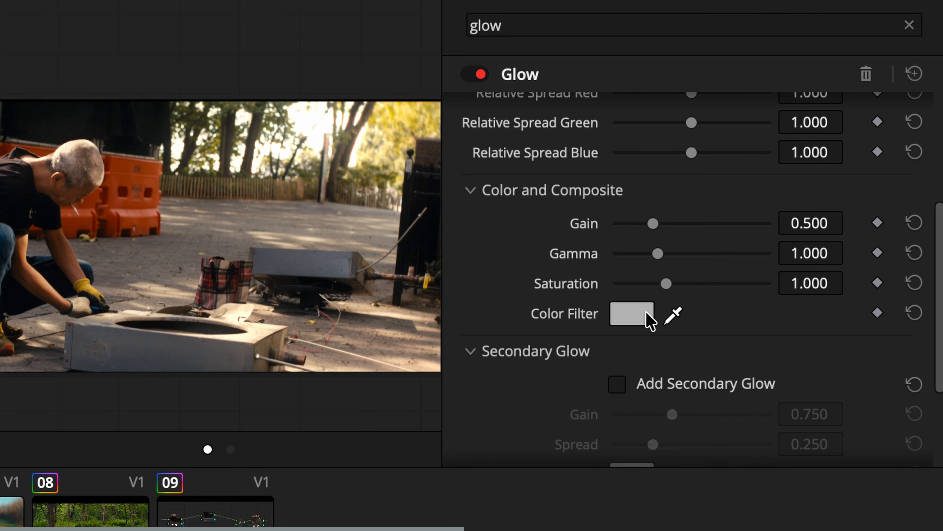
left_click(648, 316)
left_click(271, 181)
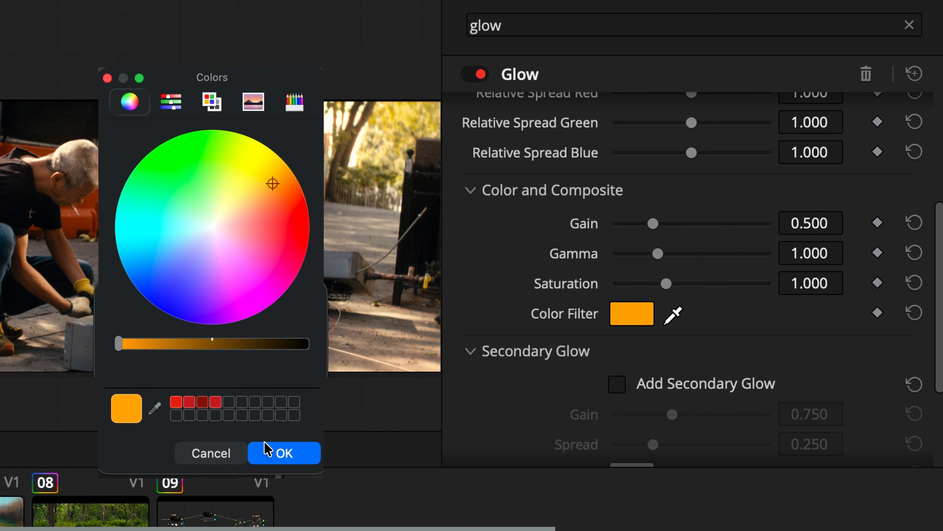
left_click(268, 460)
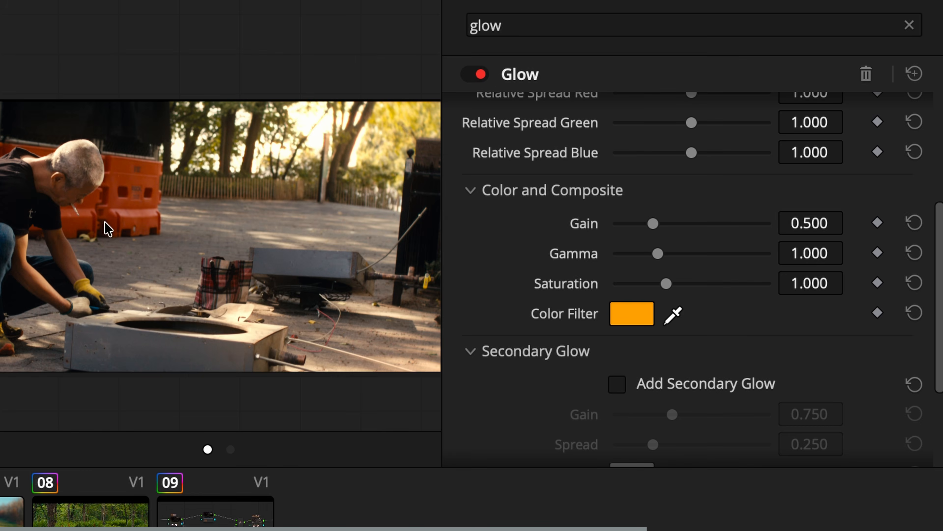
scroll(645, 245, "up", 5)
left_click_drag(645, 244, 617, 240)
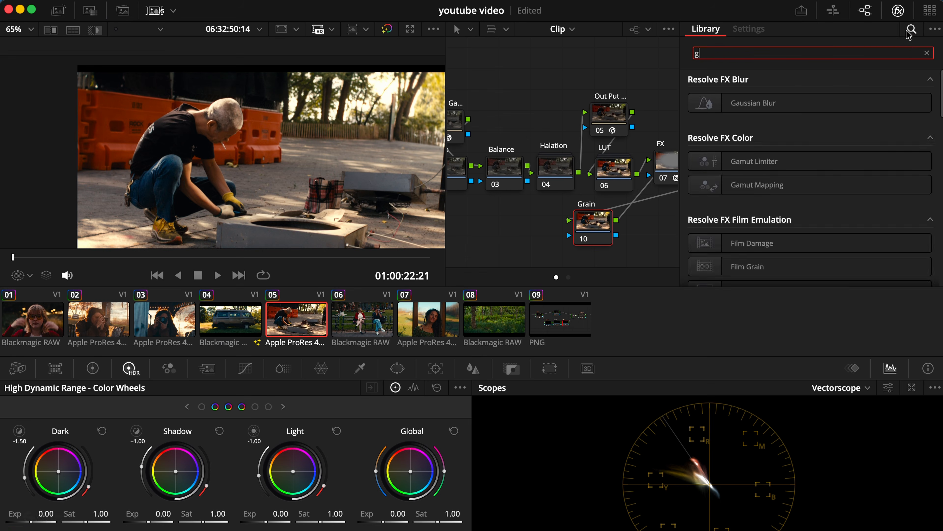
Step: Try to apply the Film Grain effect, found by searching for "grain", to the Grain node 10
type("rain")
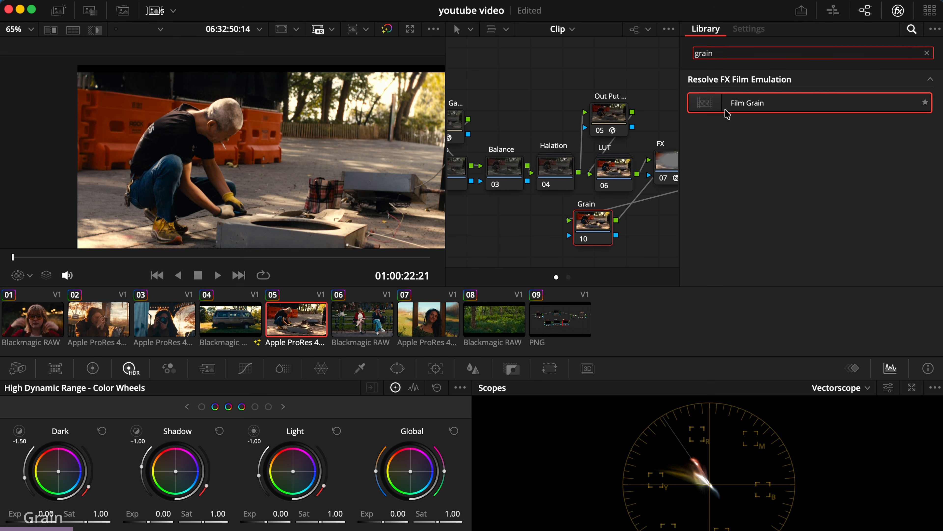
left_click_drag(727, 115, 591, 237)
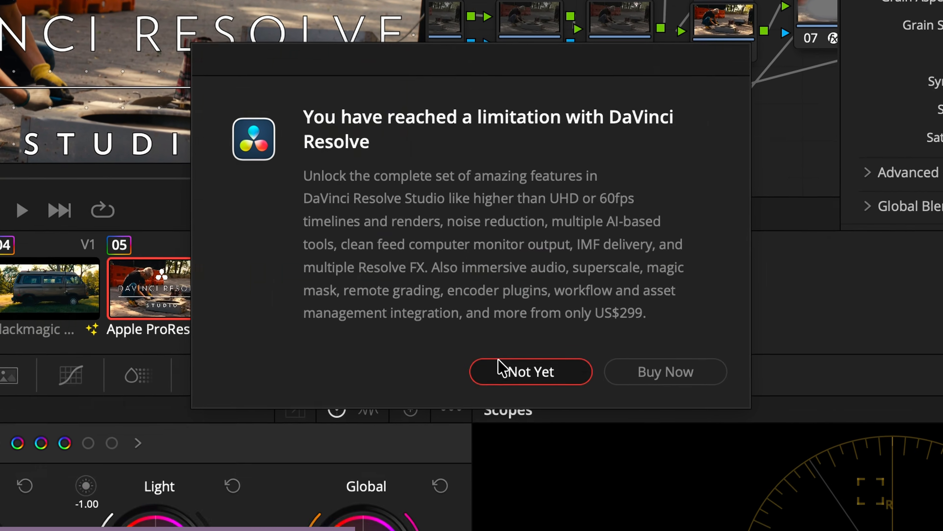
left_click(509, 412)
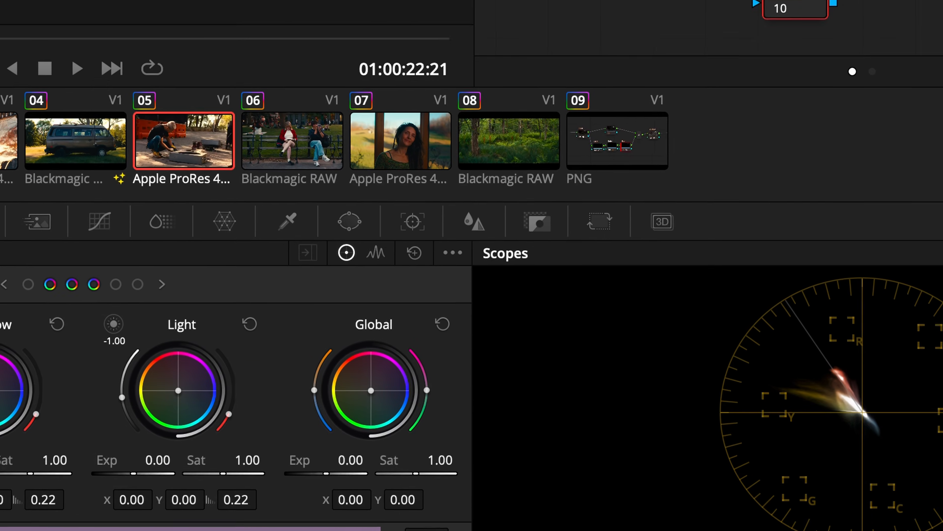
Step: In Fusion, insert a Film Grain tool between clip 05's media input and output, and reduce its grain size
left_click(558, 512)
key("shift+space")
type("film")
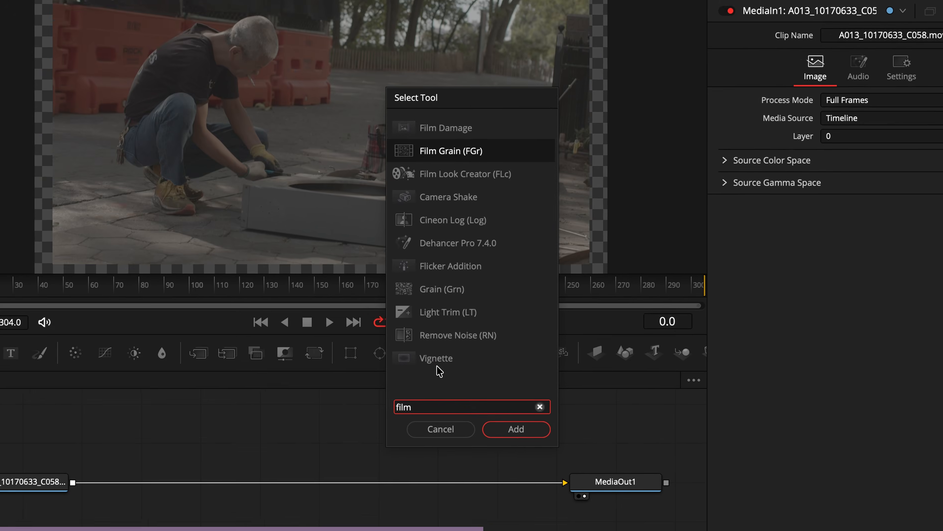
left_click_drag(820, 197, 810, 197)
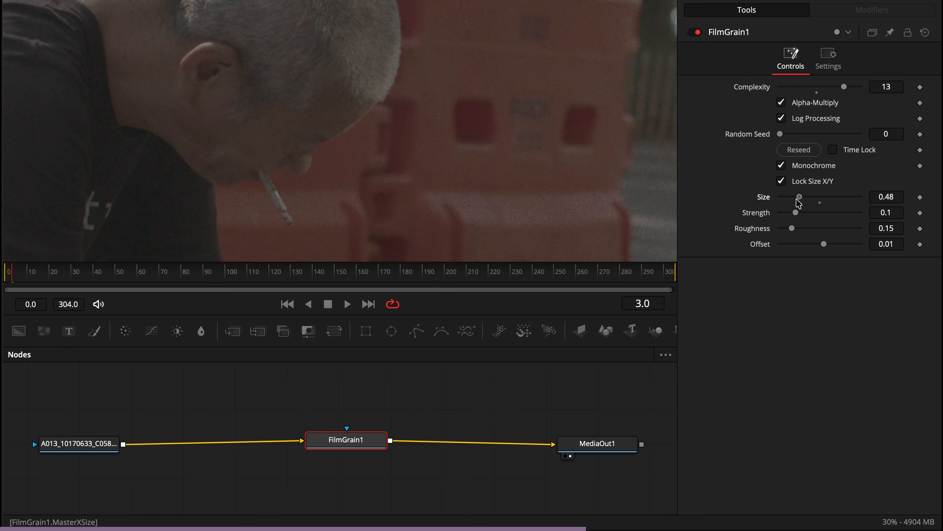
left_click_drag(798, 199, 786, 213)
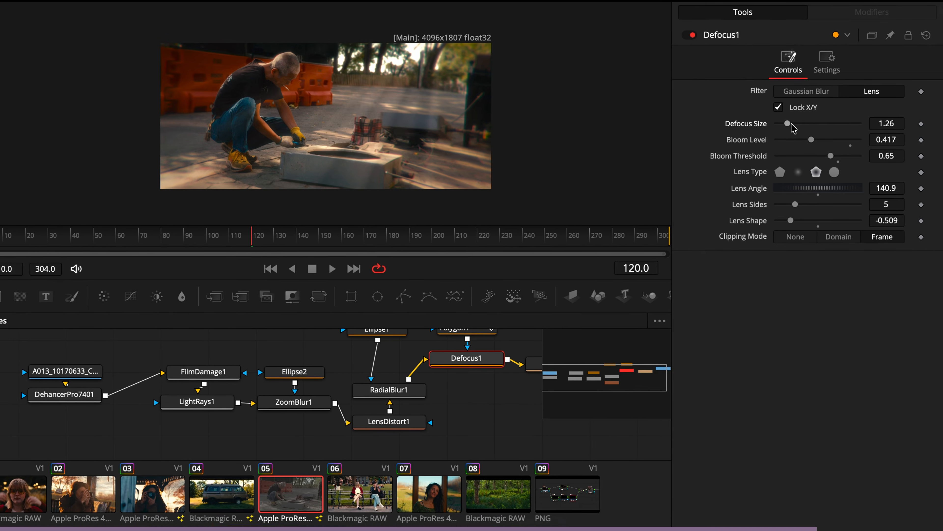
Step: Examine the Fusion node trees behind the finished clip and the "Scene Partners" and "speaking ill" title compositions
left_click_drag(787, 122, 829, 152)
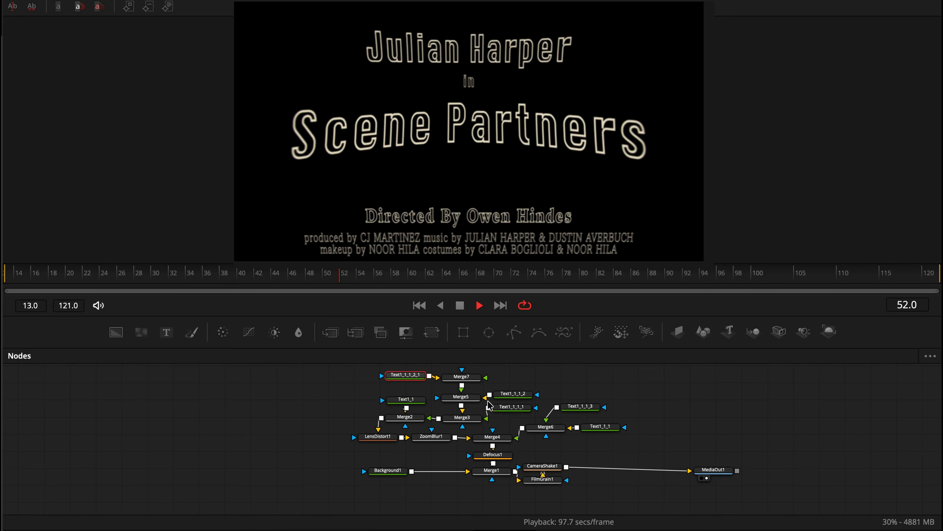
scroll(497, 407, "up", 5)
scroll(497, 408, "down", 5)
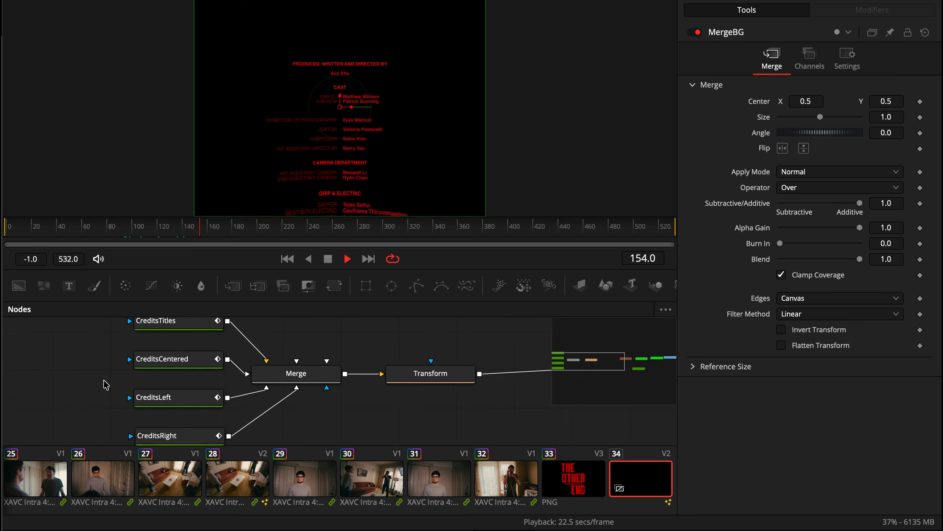
scroll(105, 384, "up", 5)
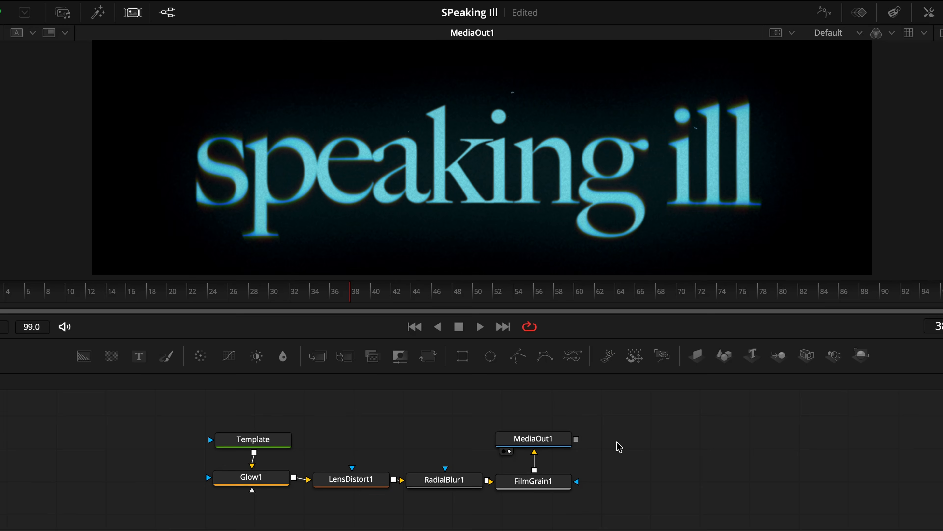
scroll(615, 444, "up", 4)
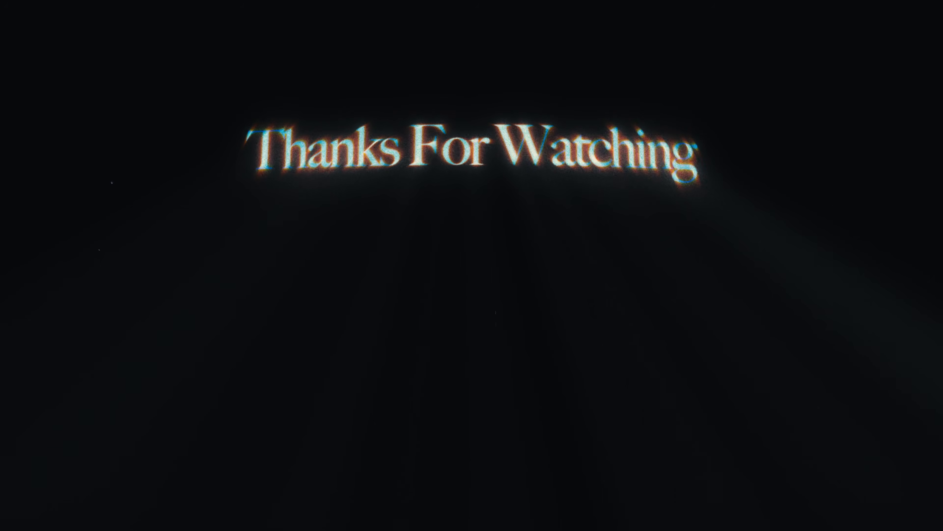